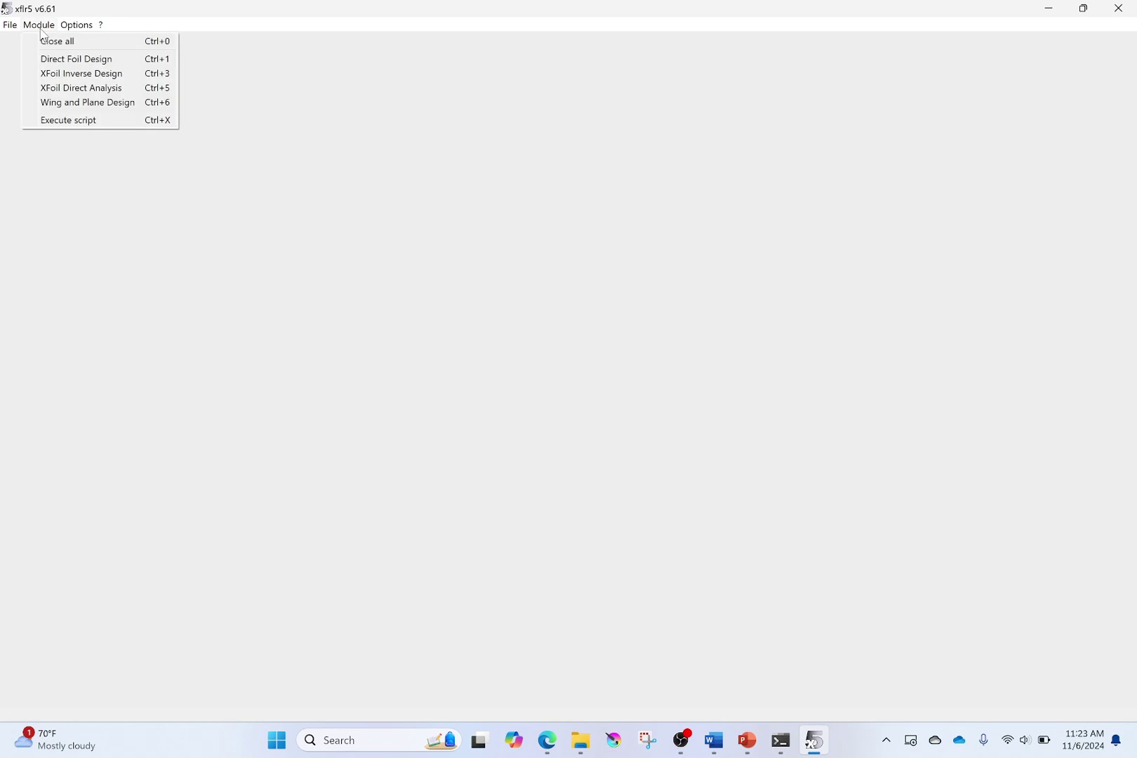
Open the XFoil Direct Analysis module and return to its empty Cp operating-point view.
{"action": "left_click", "coordinate": [55, 91]}
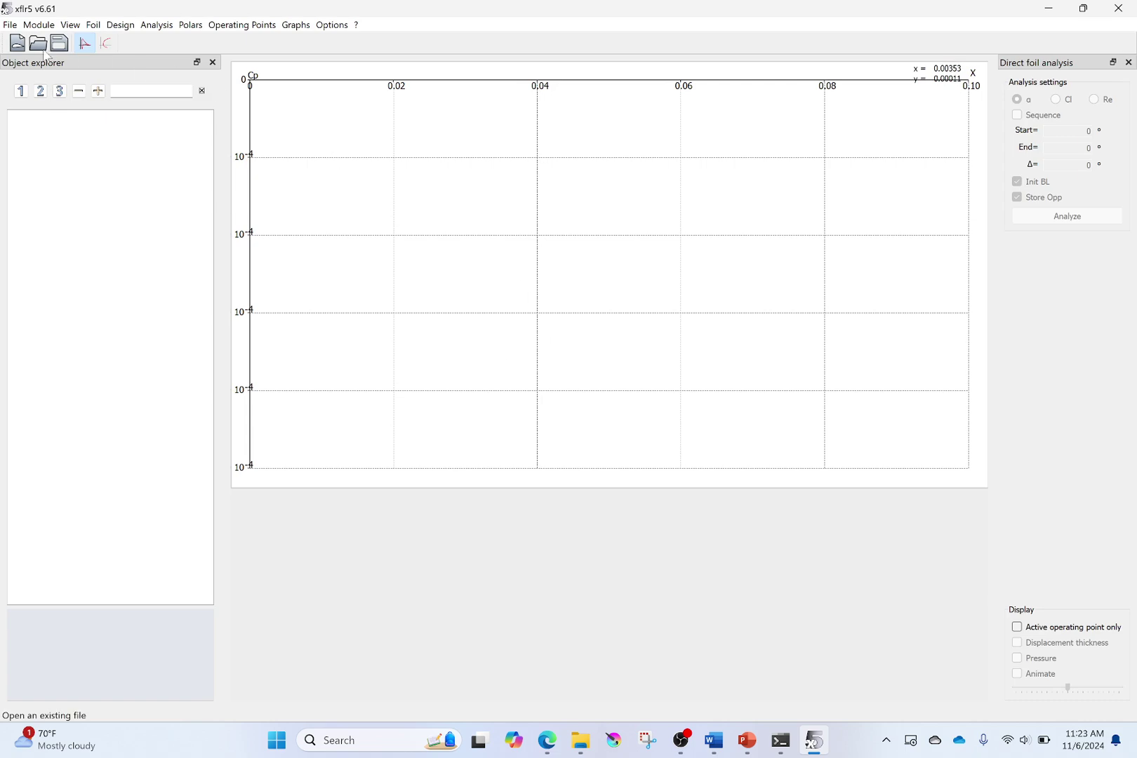
{"action": "left_click", "coordinate": [107, 44]}
{"action": "left_click", "coordinate": [86, 44]}
Generate a NACA 2412 foil from Naca Foils and keep the name NACA 2412.
{"action": "left_click", "coordinate": [154, 29]}
{"action": "mouse_move", "coordinate": [125, 32]}
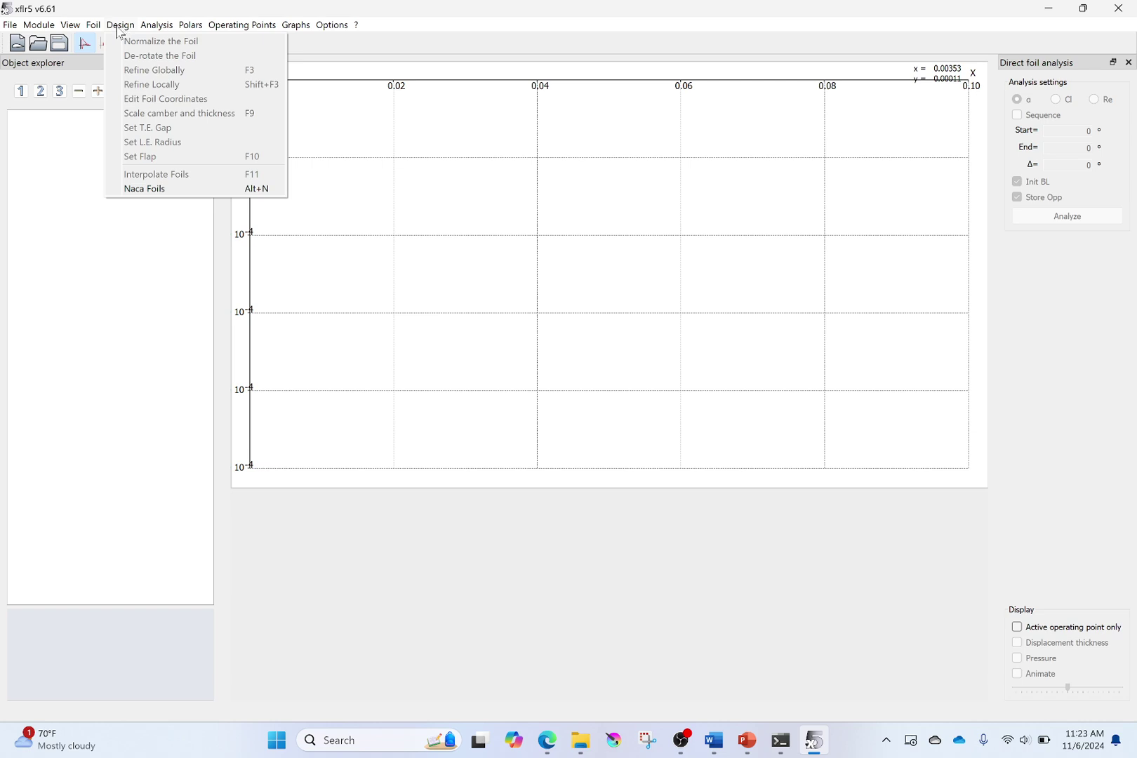
{"action": "left_click", "coordinate": [142, 189]}
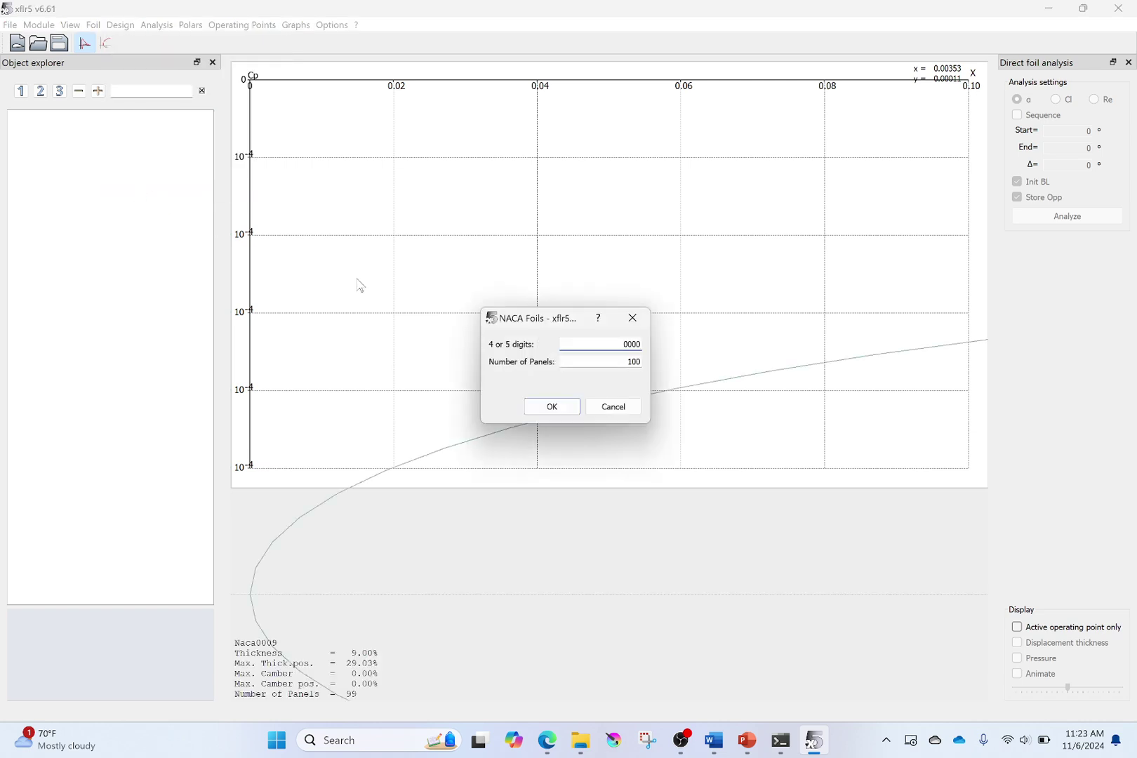
{"action": "left_click_drag", "start_coordinate": [622, 345], "coordinate": [653, 345]}
{"action": "type", "text": "2412"}
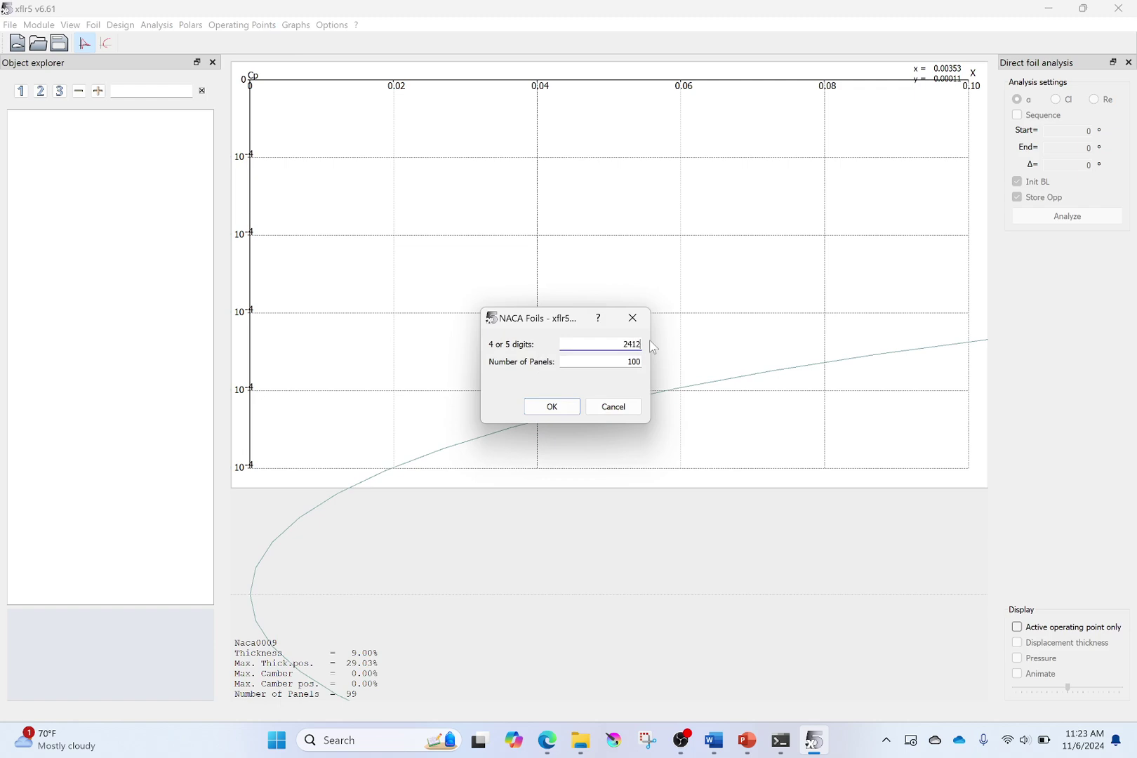
{"action": "left_click", "coordinate": [572, 406]}
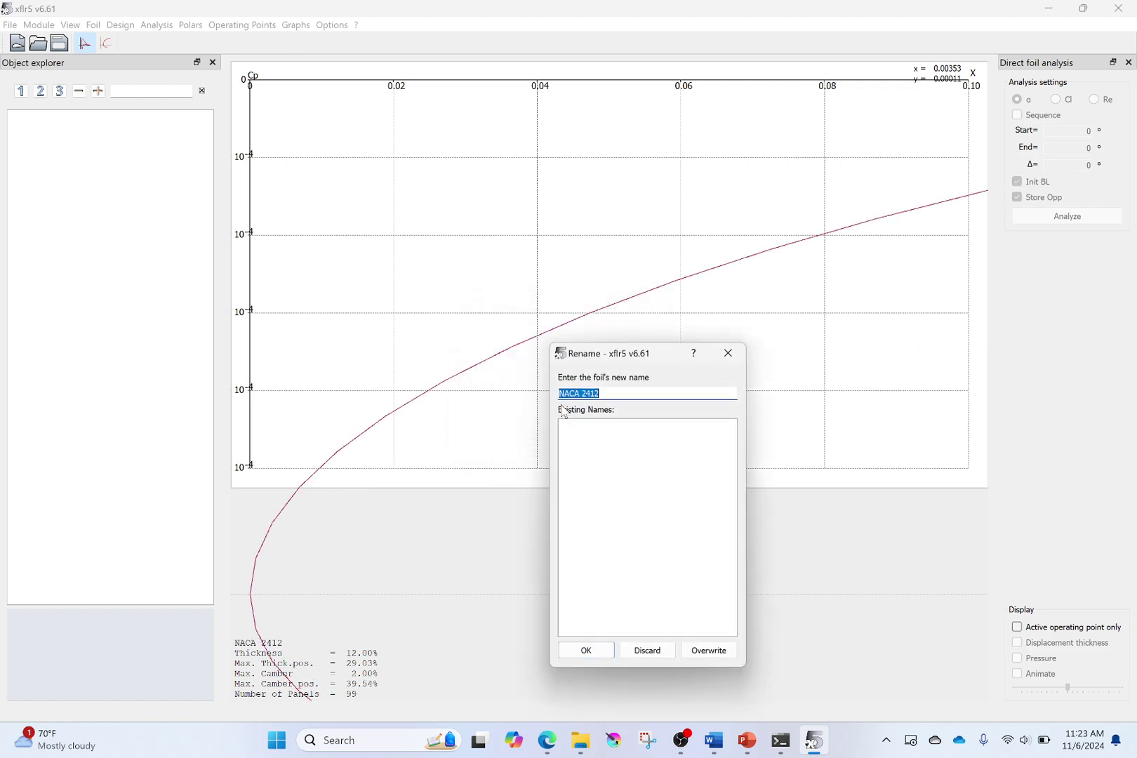
{"action": "left_click", "coordinate": [598, 650]}
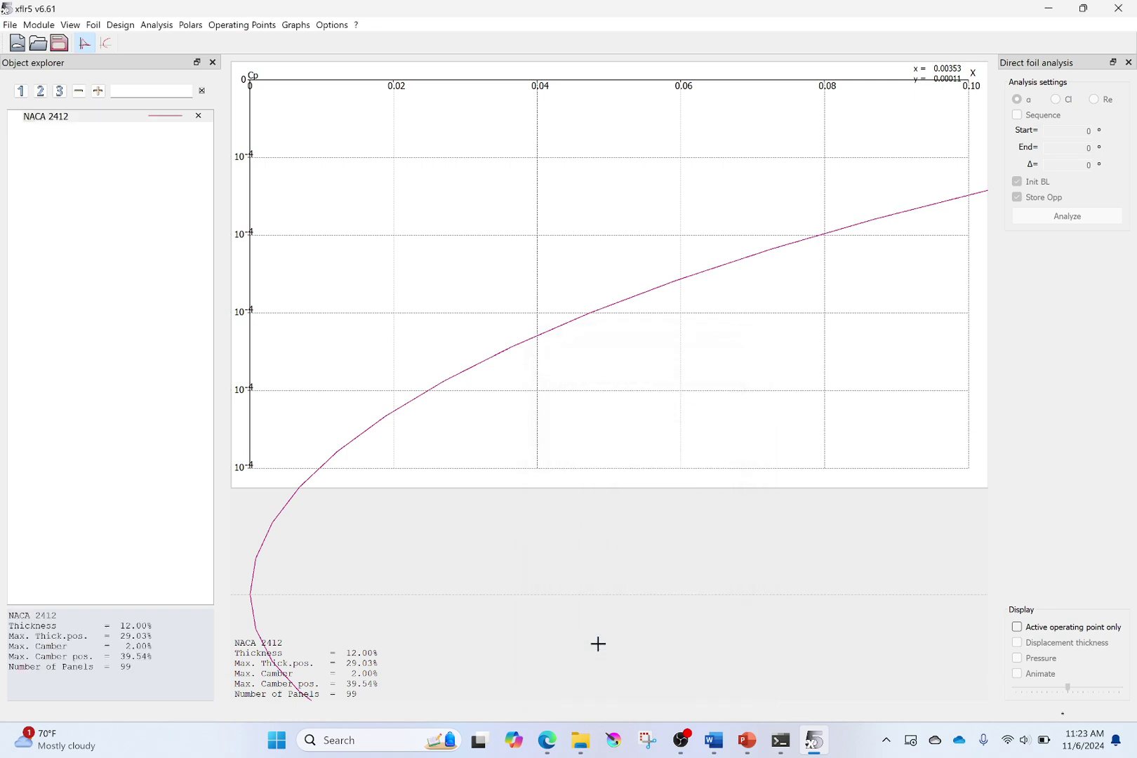
Zoom and pan the foil view so the whole NACA 2412 outline is centred.
{"action": "scroll", "coordinate": [516, 399], "scroll_direction": "down", "scroll_amount": 5}
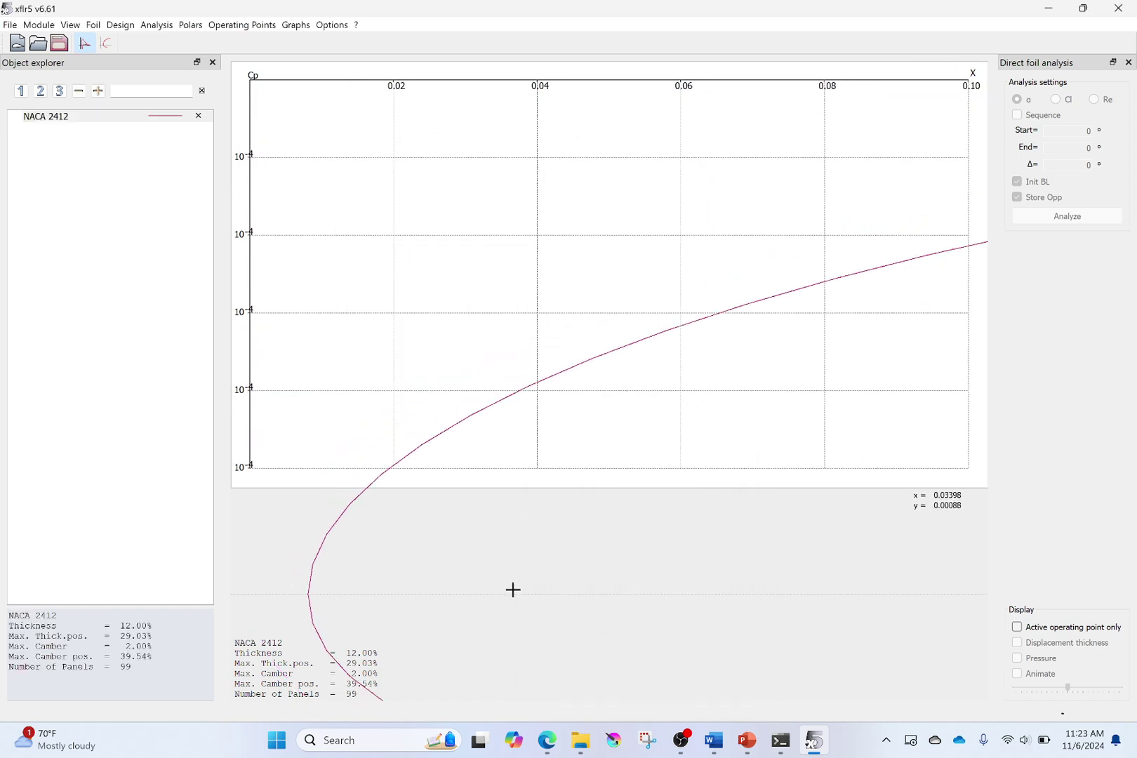
{"action": "scroll", "coordinate": [515, 585], "scroll_direction": "down", "scroll_amount": 5}
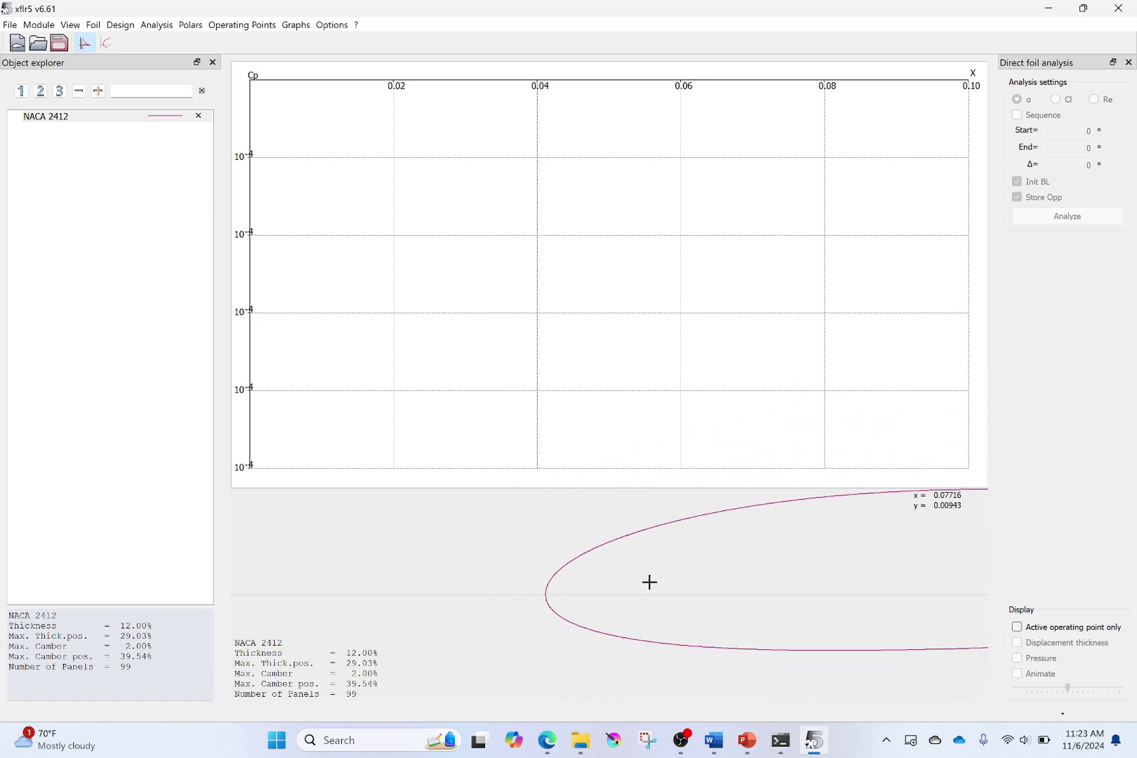
{"action": "scroll", "coordinate": [677, 566], "scroll_direction": "up", "scroll_amount": 2}
{"action": "left_click_drag", "start_coordinate": [677, 566], "coordinate": [416, 553]}
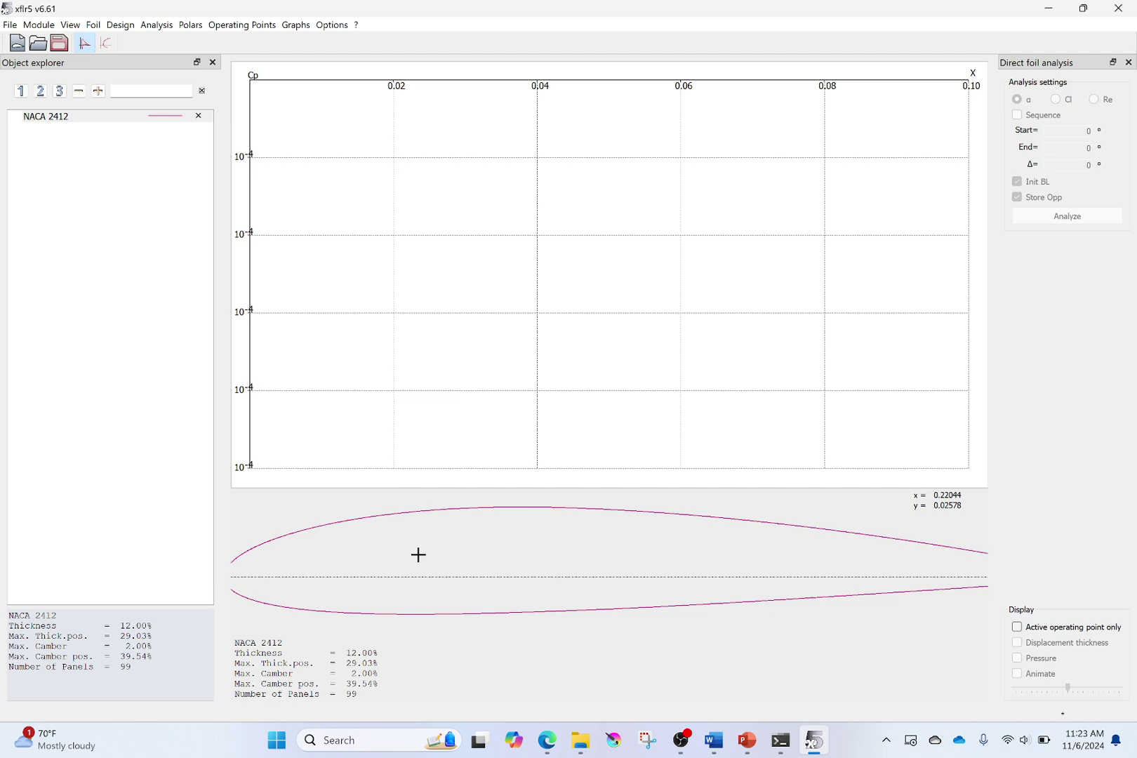
{"action": "scroll", "coordinate": [425, 557], "scroll_direction": "down", "scroll_amount": 3}
{"action": "scroll", "coordinate": [425, 556], "scroll_direction": "down", "scroll_amount": 2}
{"action": "left_click_drag", "start_coordinate": [500, 574], "coordinate": [489, 582]}
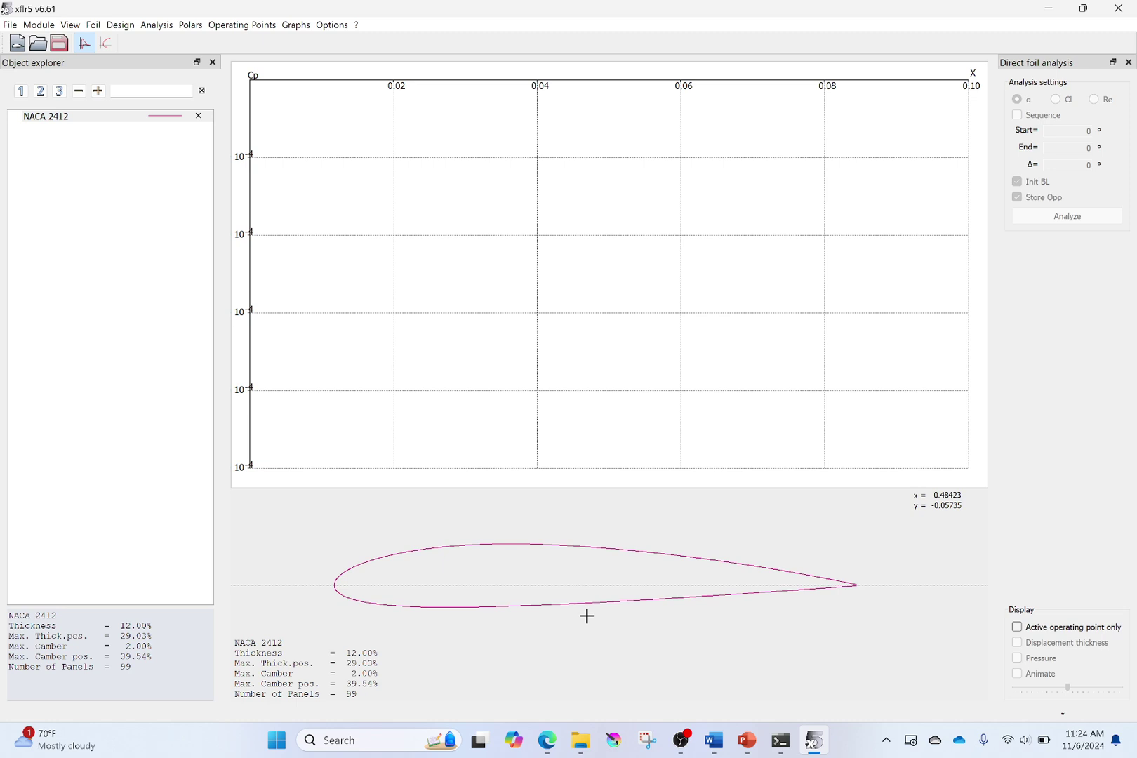
{"action": "mouse_move", "coordinate": [546, 741]}
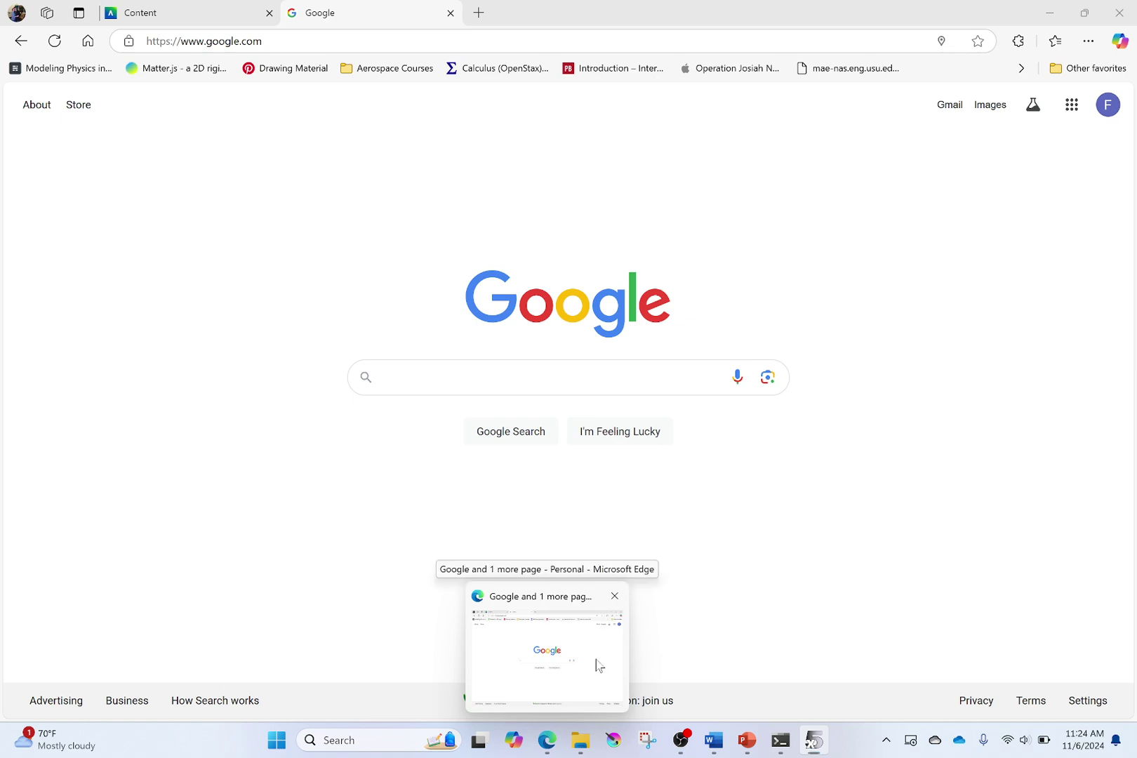
Search Google in Edge for 'airfoiltools' and open the Airfoil Tools site.
{"action": "left_click", "coordinate": [596, 664]}
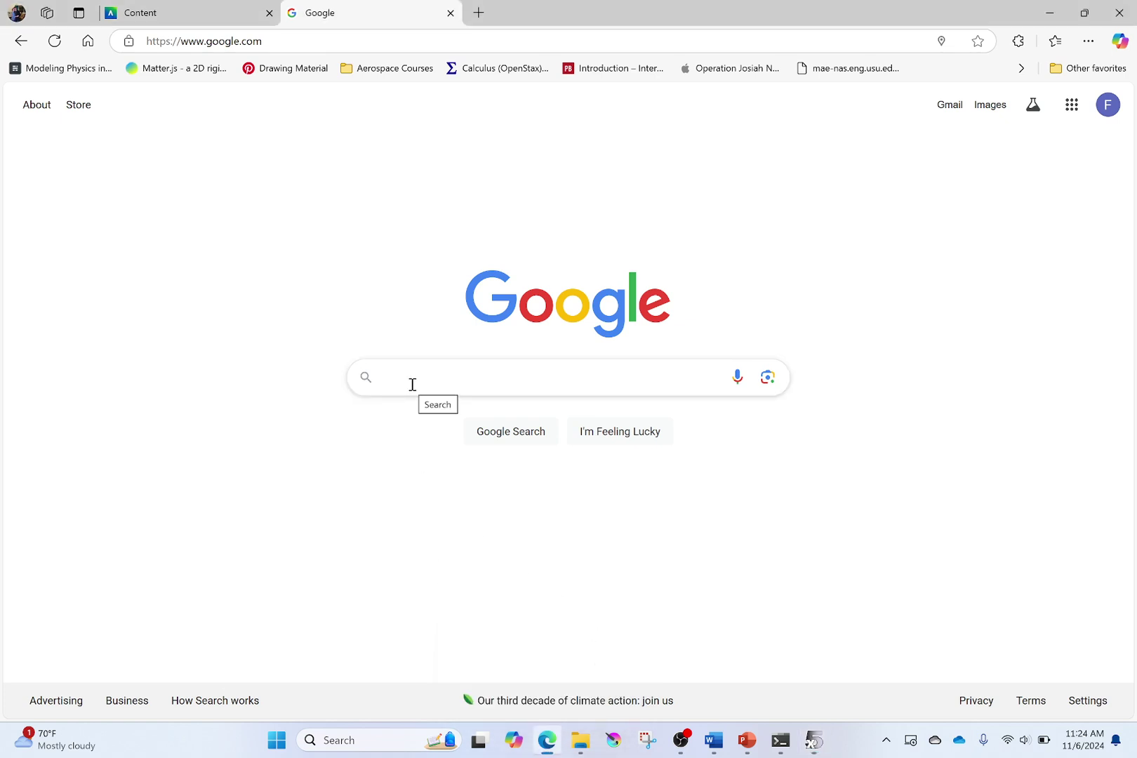
{"action": "type", "text": "airfo"}
{"action": "key", "text": "BackSpace"}
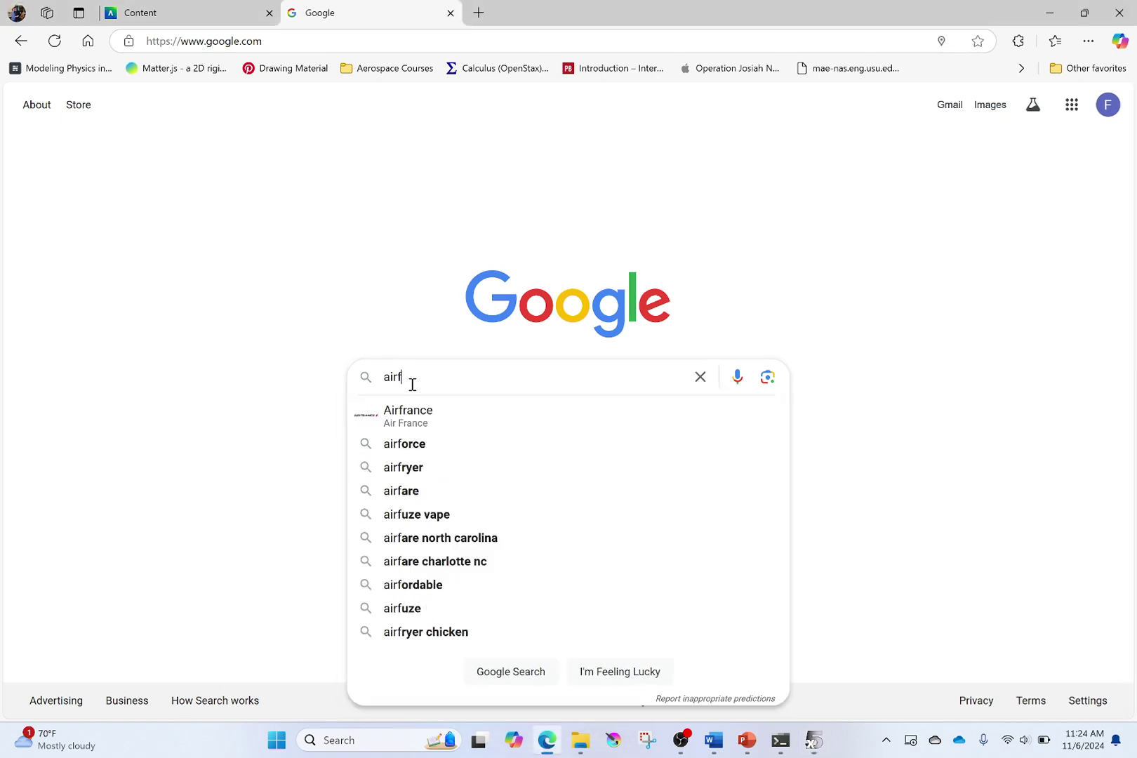
{"action": "type", "text": "oiltools"}
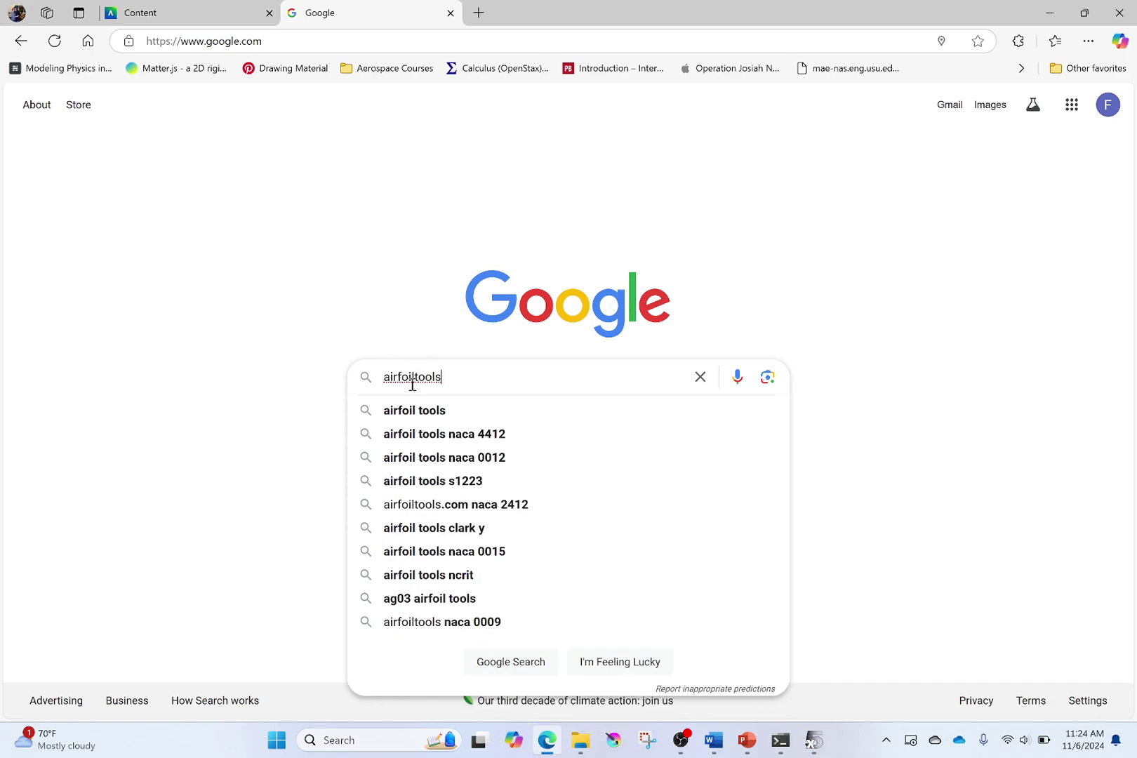
{"action": "key", "text": "Return"}
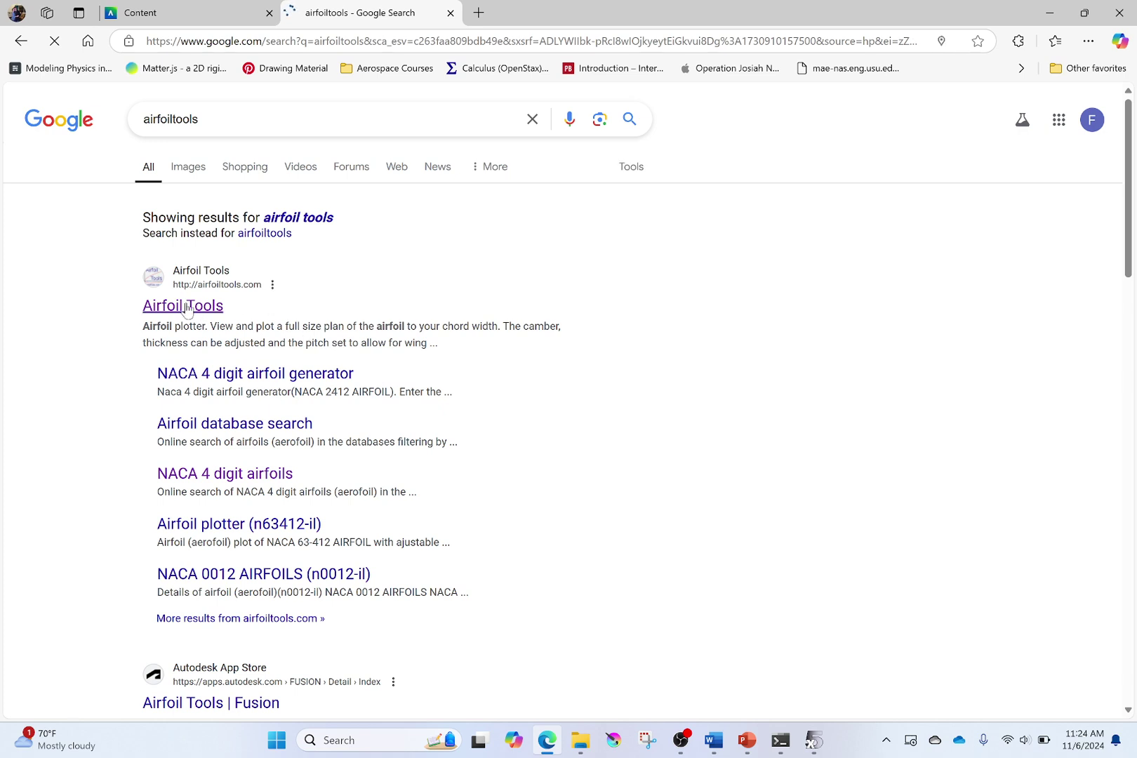
{"action": "right_click", "coordinate": [186, 310]}
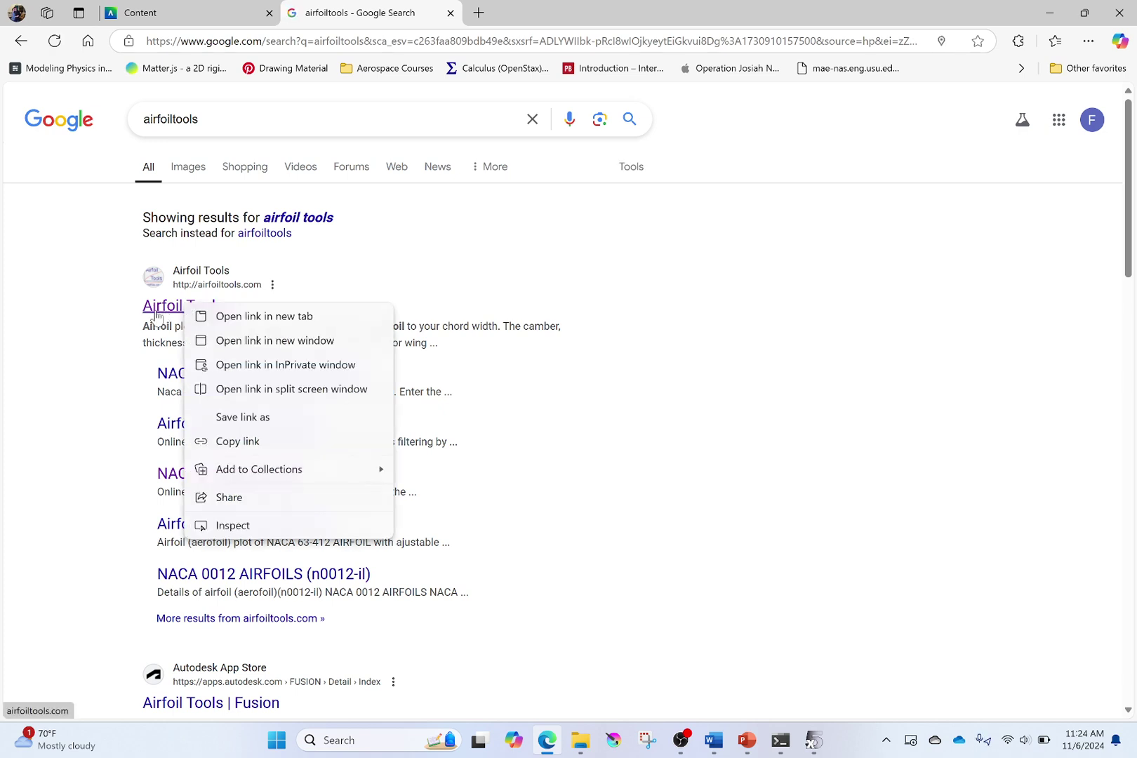
{"action": "left_click", "coordinate": [156, 318]}
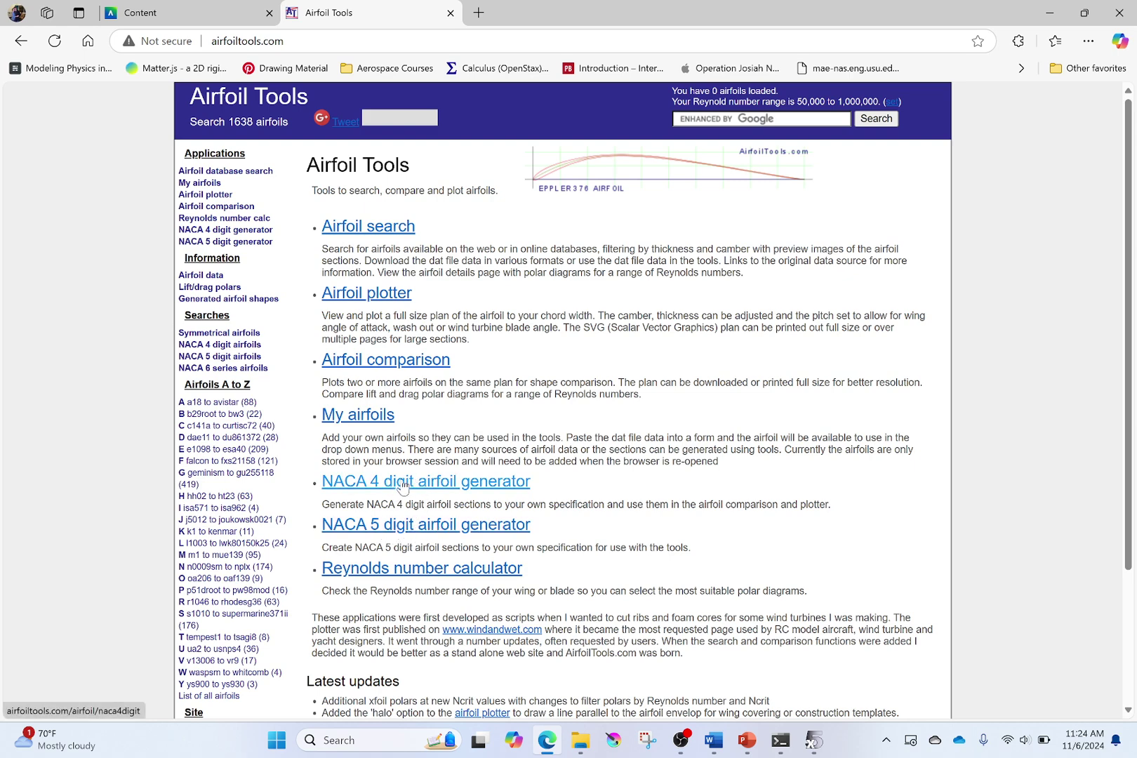
Open the 'oa206 to oaf139' airfoil list from the A to Z sidebar.
{"action": "scroll", "coordinate": [228, 467], "scroll_direction": "down", "scroll_amount": 2}
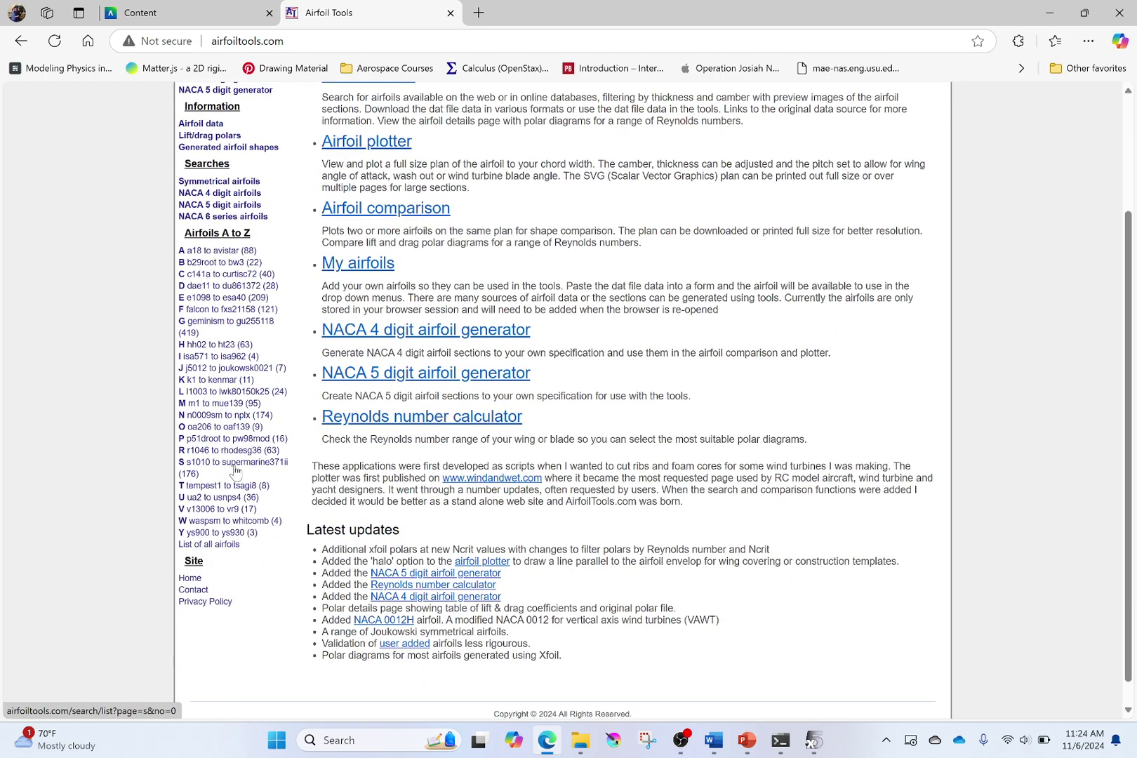
{"action": "left_click", "coordinate": [206, 429]}
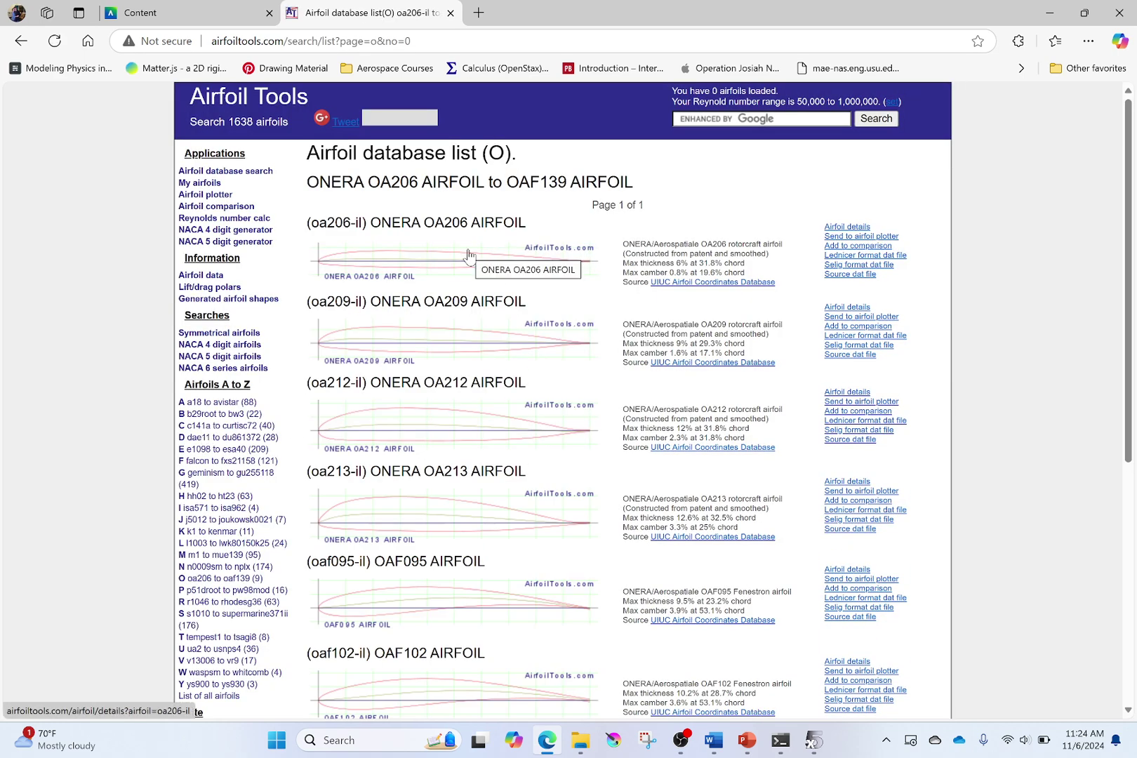
Open the ONERA OA209 details page and its Selig-format dat coordinate listing.
{"action": "left_click", "coordinate": [414, 354]}
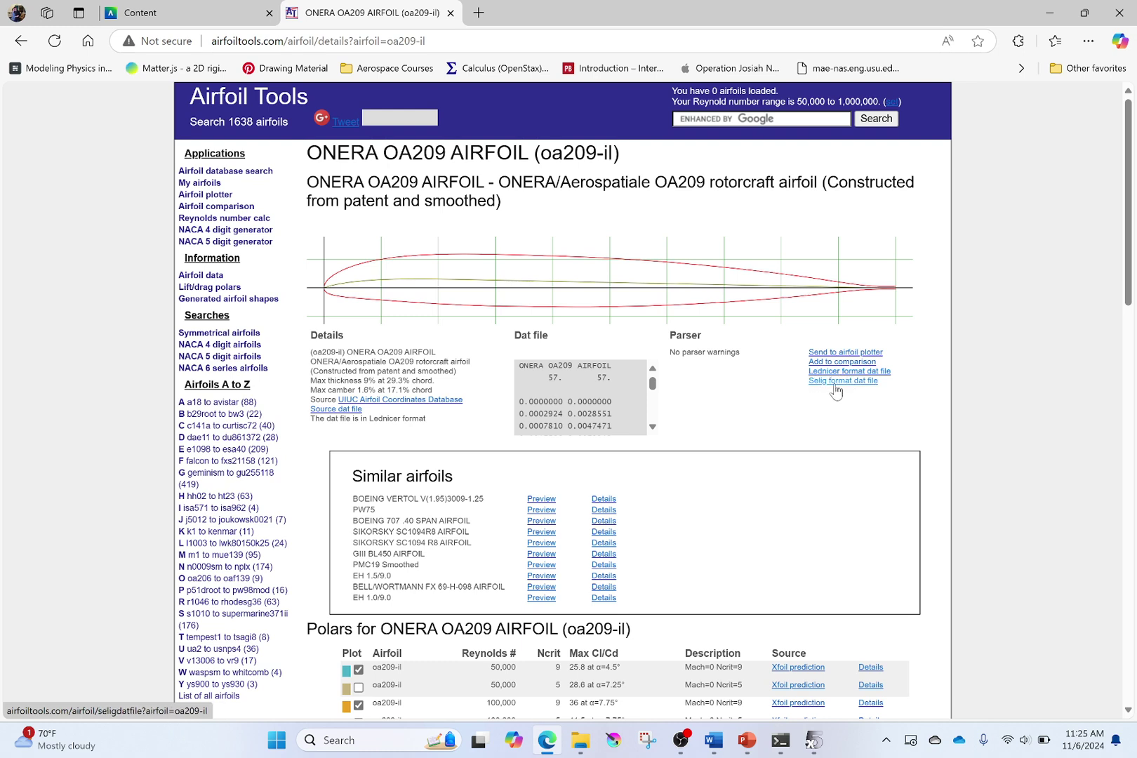
{"action": "left_click", "coordinate": [841, 384]}
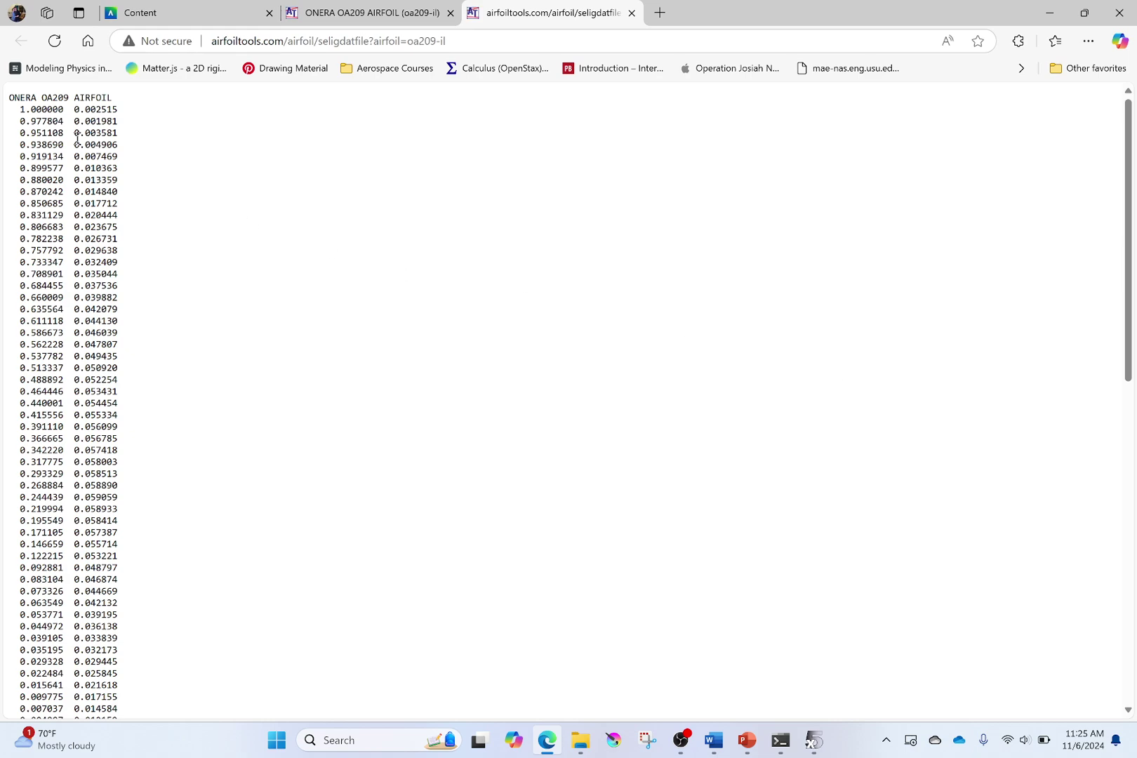
{"action": "scroll", "coordinate": [77, 141], "scroll_direction": "down", "scroll_amount": 13}
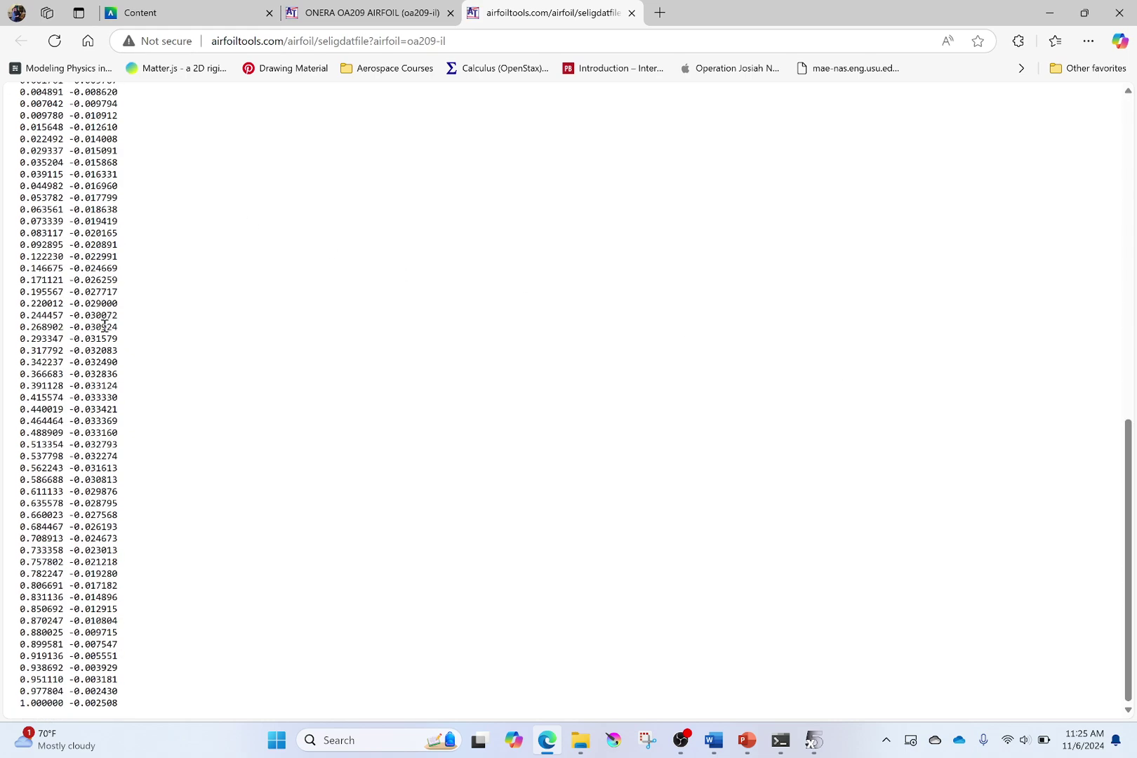
{"action": "scroll", "coordinate": [104, 327], "scroll_direction": "up", "scroll_amount": 13}
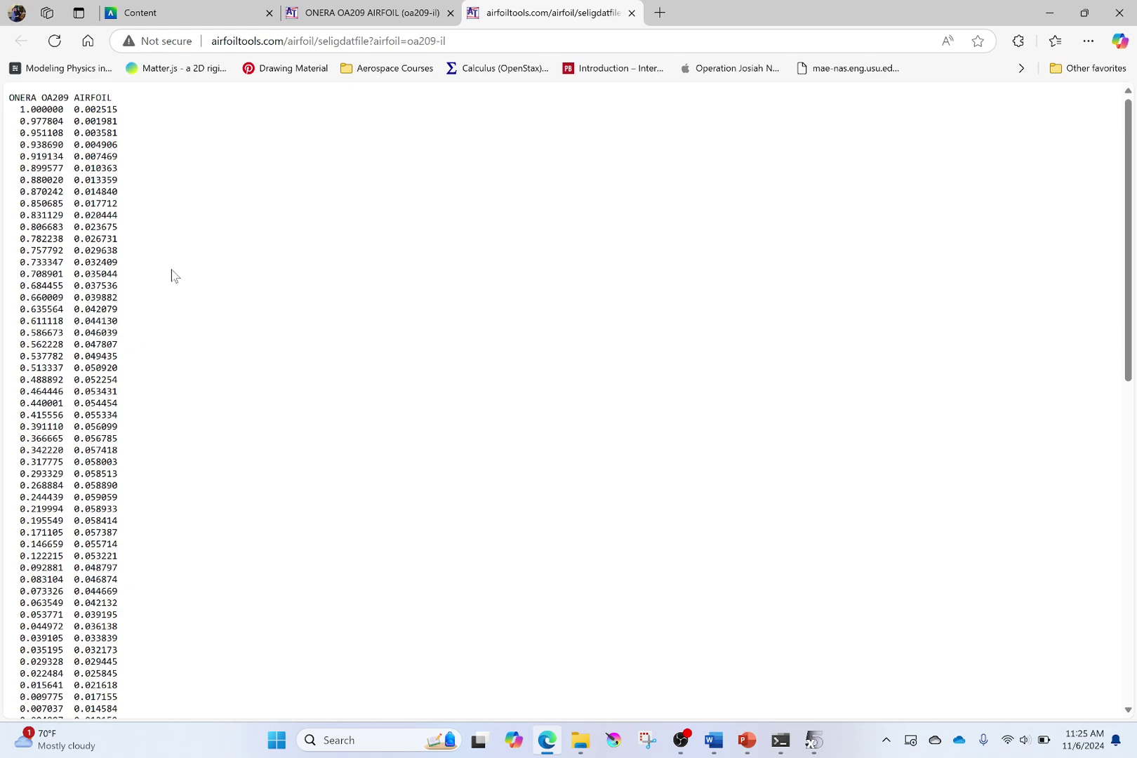
{"action": "right_click", "coordinate": [133, 257]}
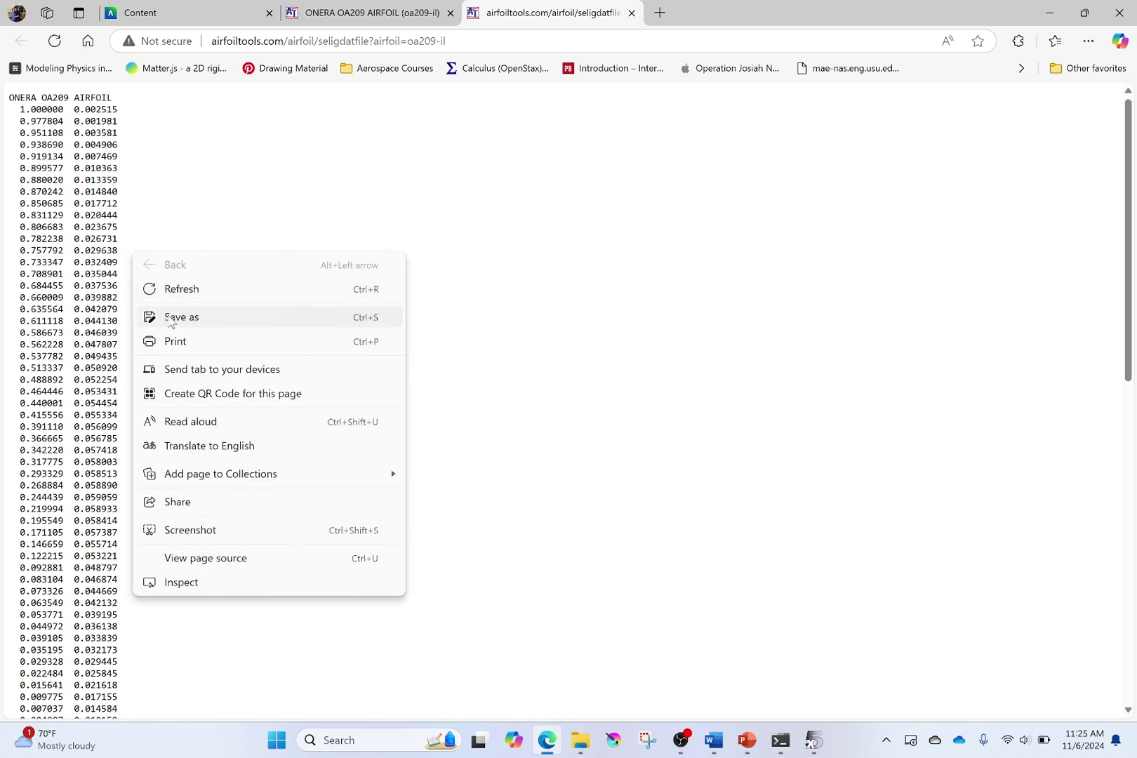
Save the listing as seligdatfile.dat with type All files, replacing the existing file.
{"action": "left_click", "coordinate": [170, 317]}
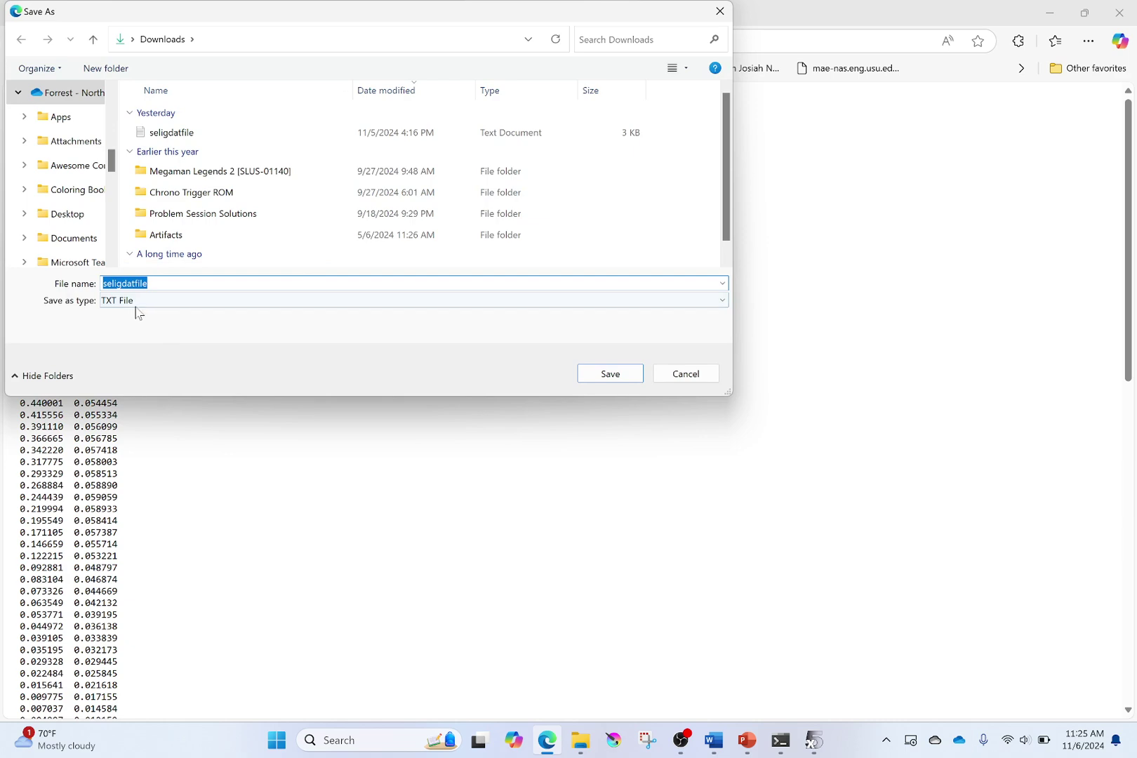
{"action": "left_click", "coordinate": [134, 304]}
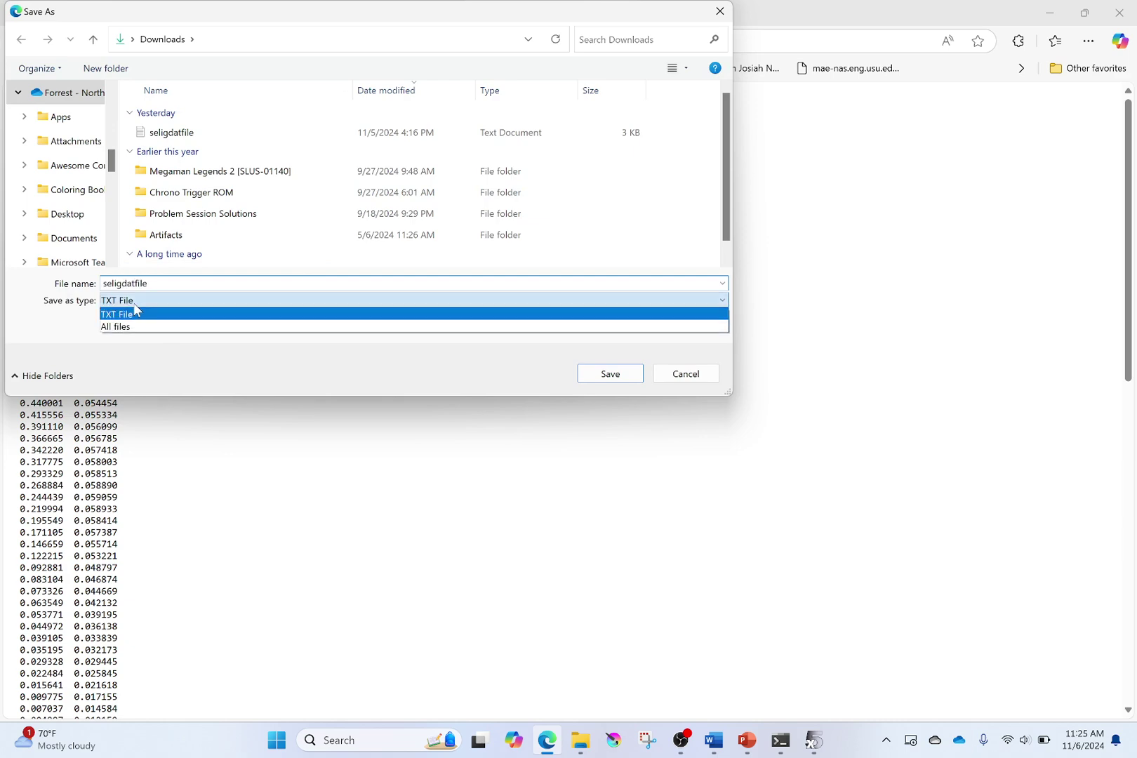
{"action": "left_click", "coordinate": [124, 327]}
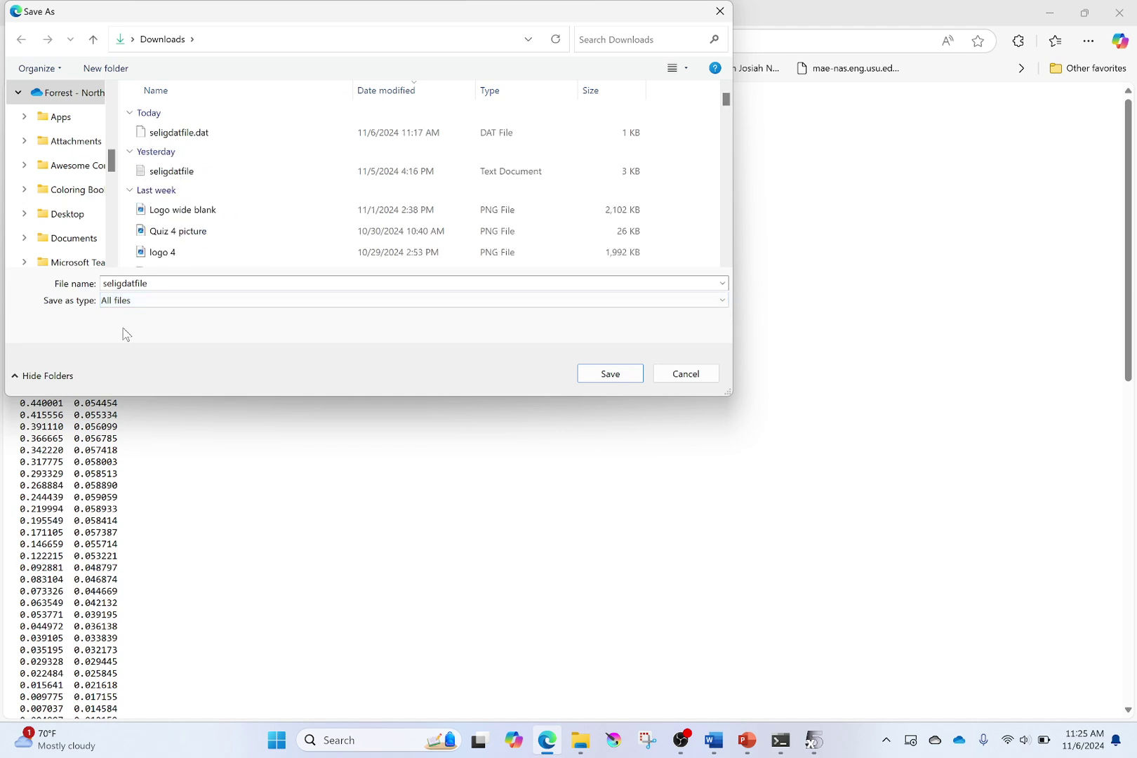
{"action": "left_click", "coordinate": [172, 285]}
{"action": "left_click", "coordinate": [172, 285]}
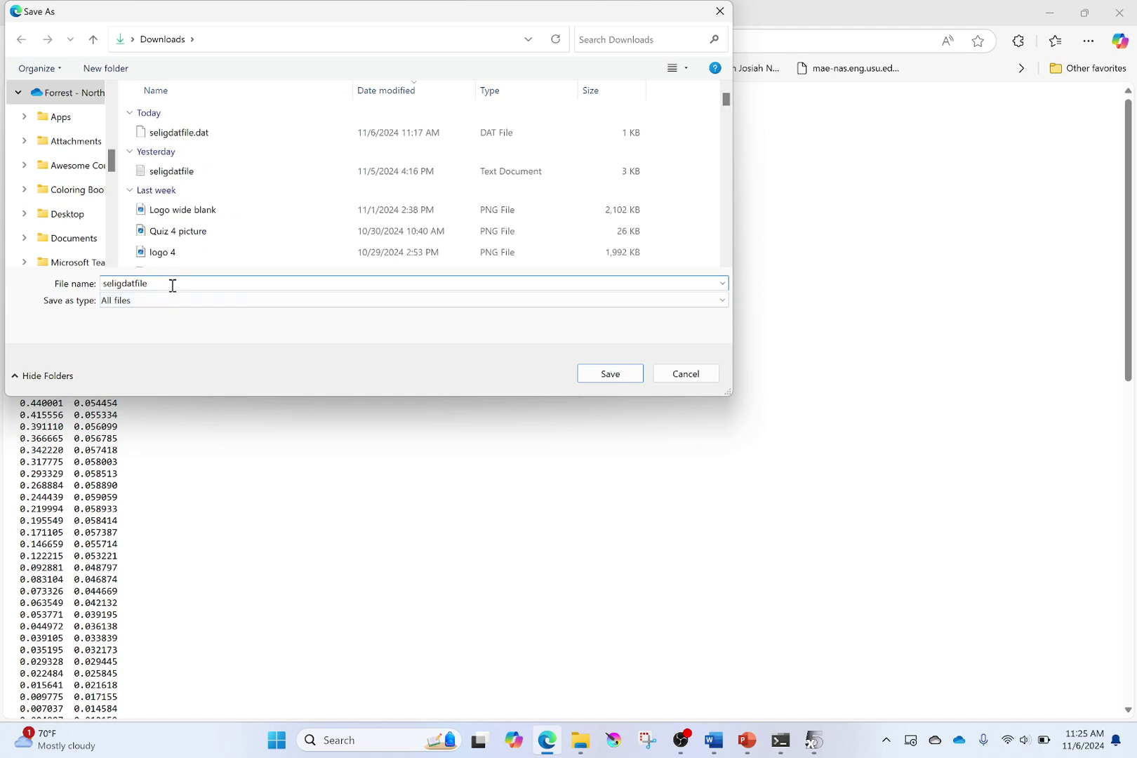
{"action": "type", "text": ".dat"}
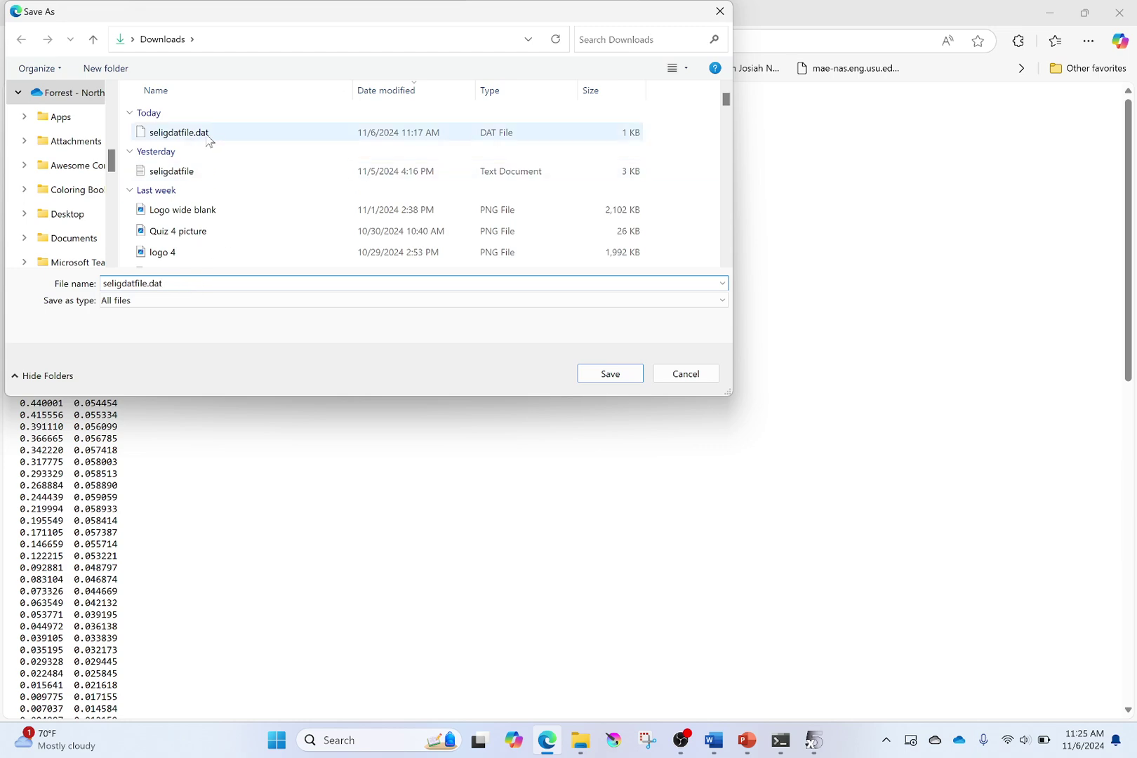
{"action": "left_click", "coordinate": [609, 377]}
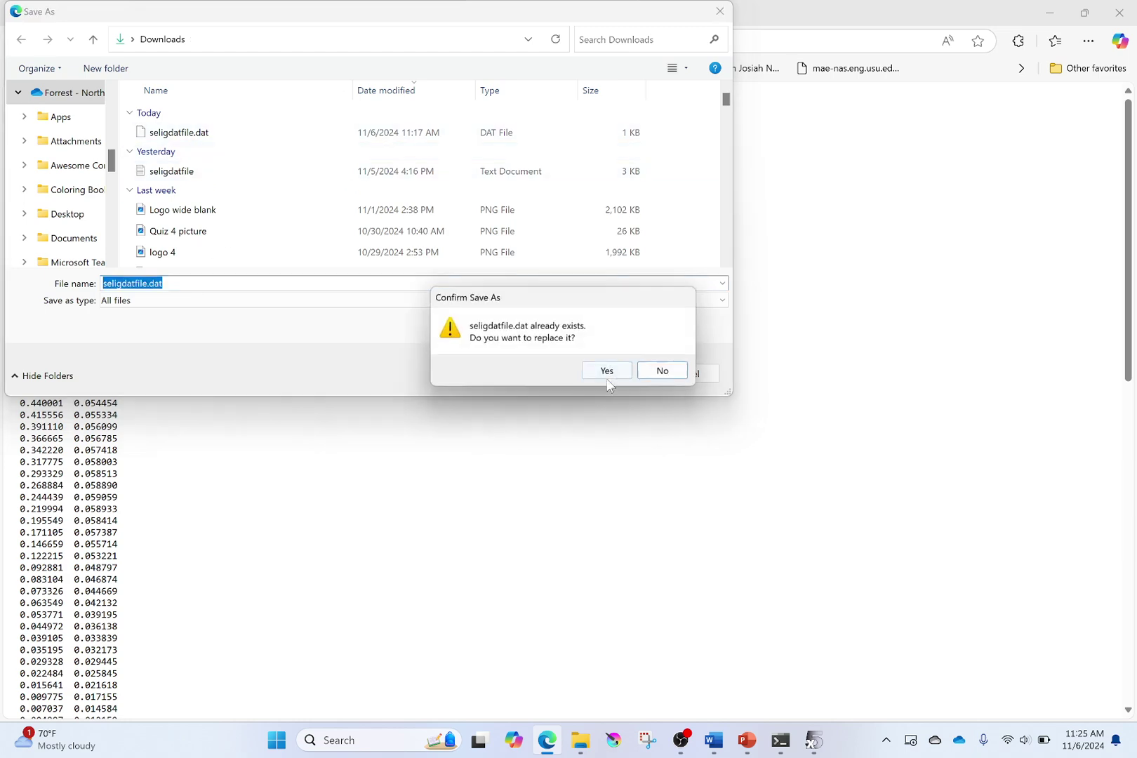
{"action": "left_click", "coordinate": [608, 379]}
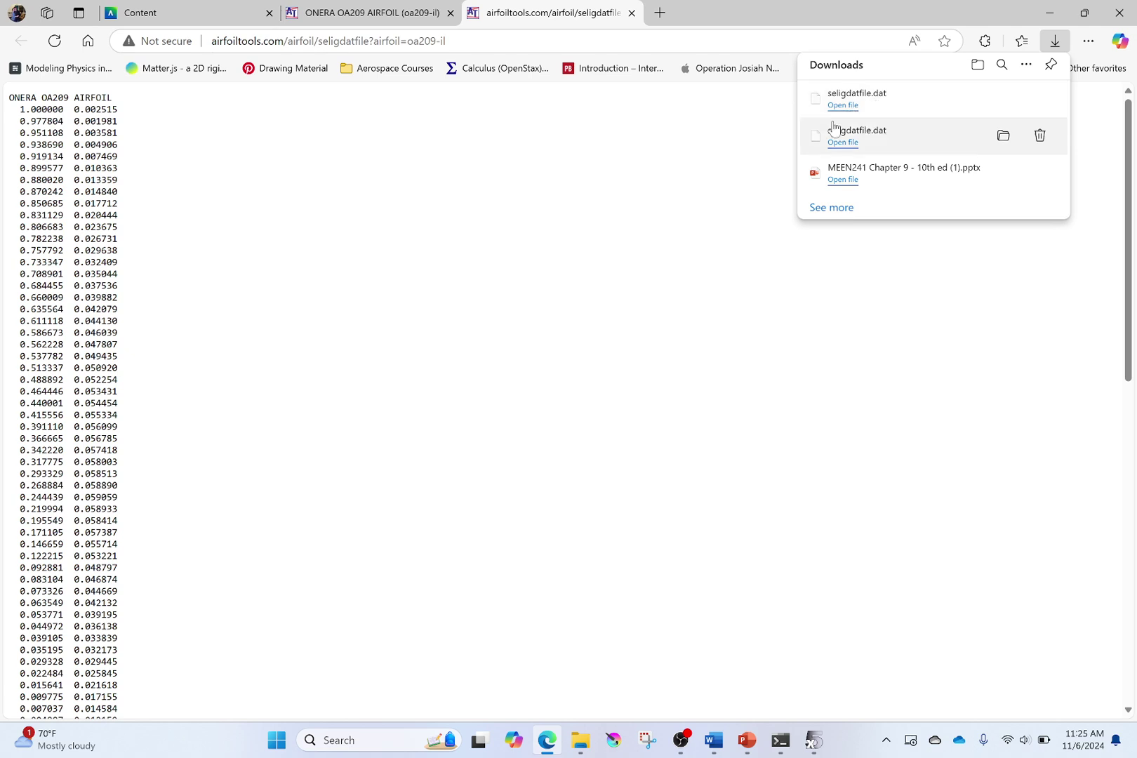
Open seligdatfile.dat from Downloads in xflr5 via File > Open.
{"action": "left_click", "coordinate": [814, 741]}
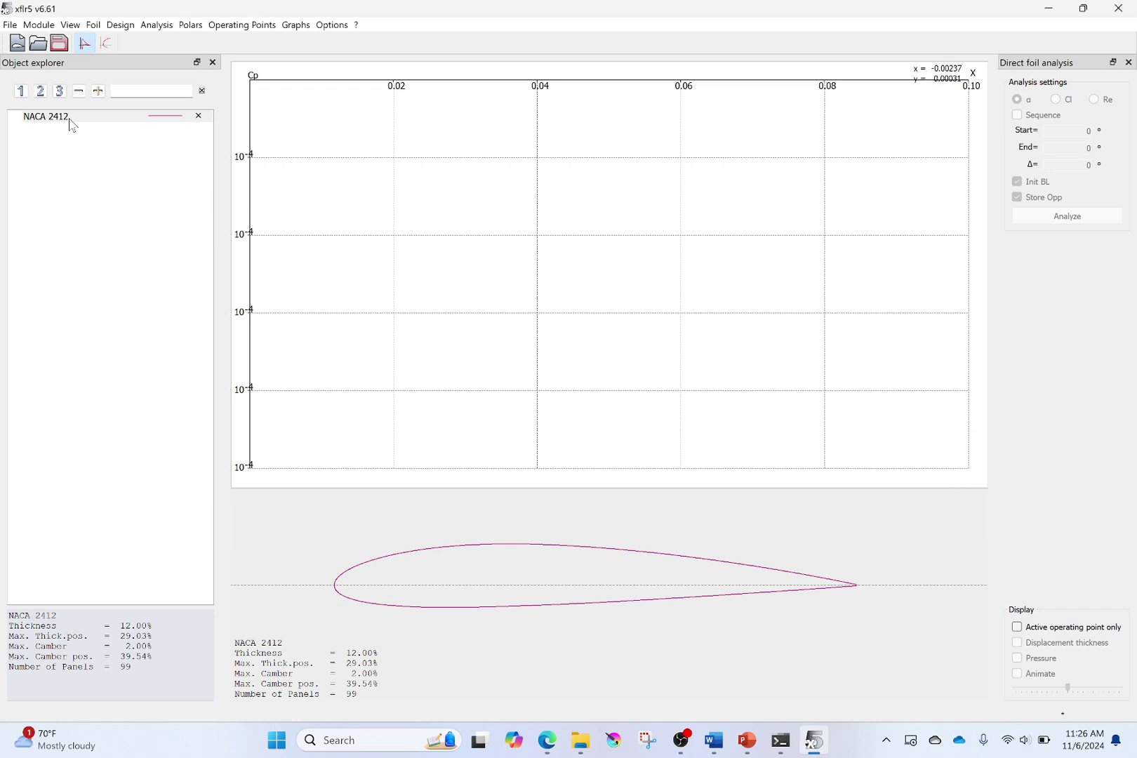
{"action": "left_click", "coordinate": [10, 24]}
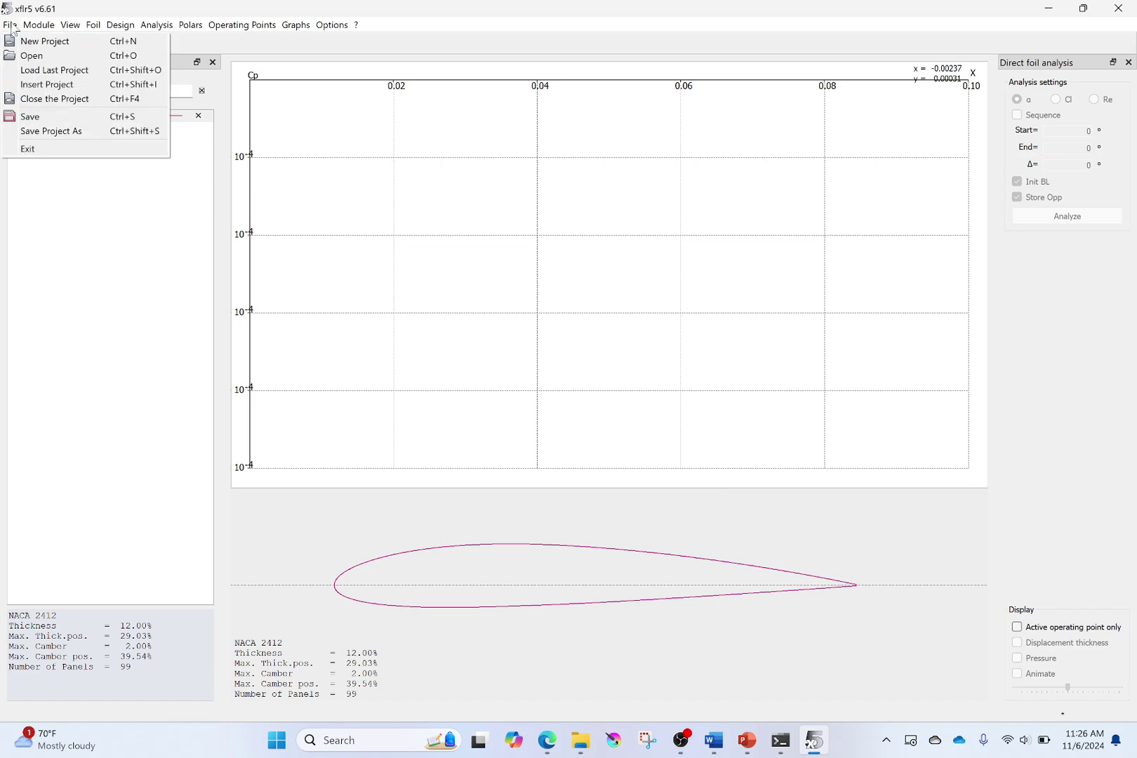
{"action": "left_click", "coordinate": [28, 55]}
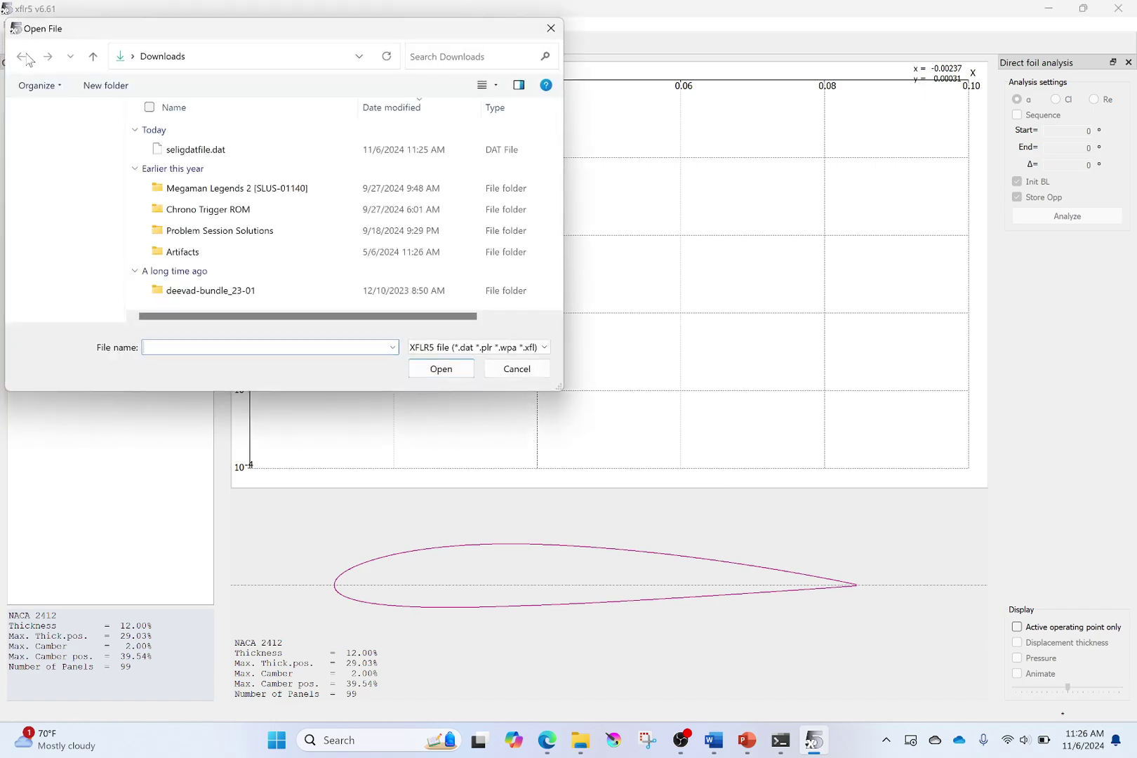
{"action": "left_click", "coordinate": [213, 151]}
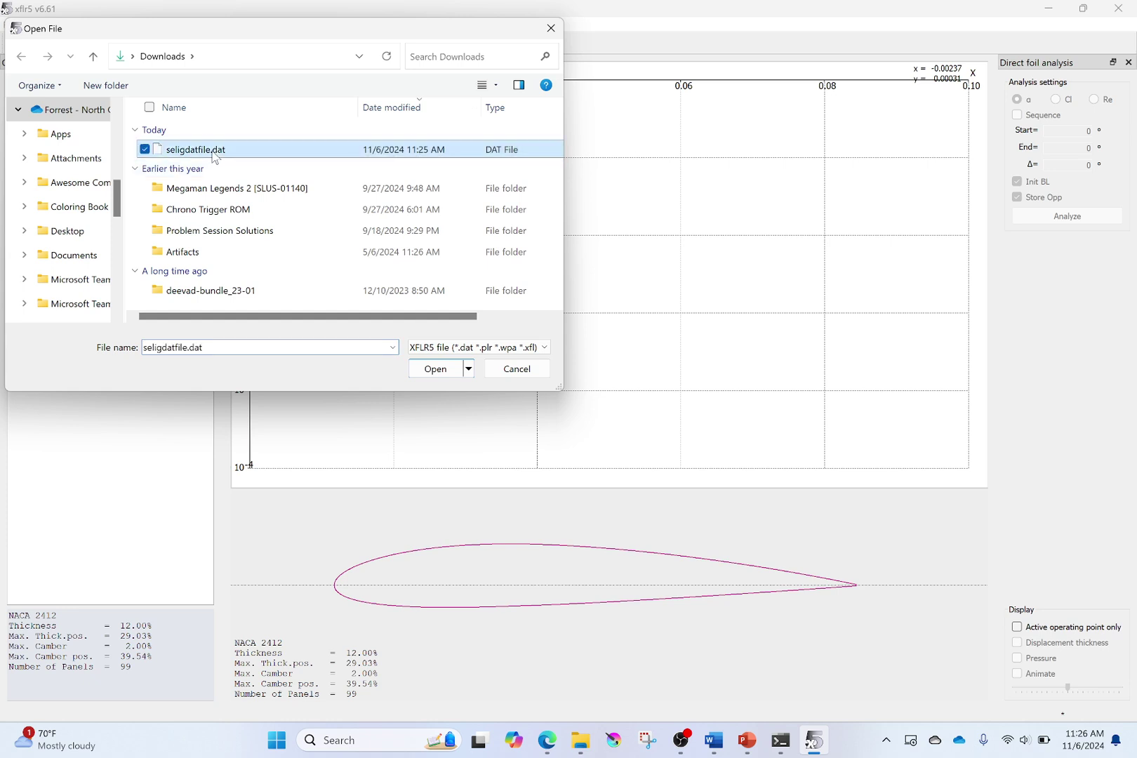
{"action": "left_click", "coordinate": [434, 368]}
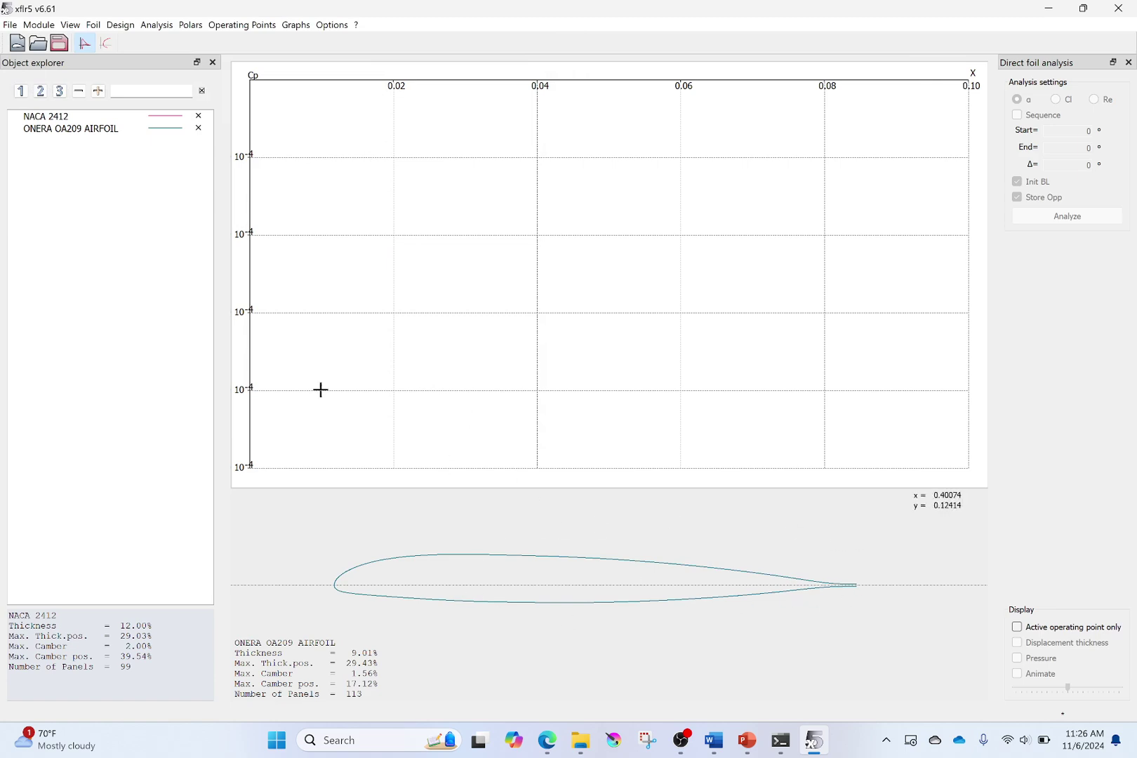
Compare the NACA 2412 and ONERA OA209 foils, leaving NACA 2412 selected.
{"action": "left_click", "coordinate": [63, 116]}
{"action": "left_click", "coordinate": [59, 131]}
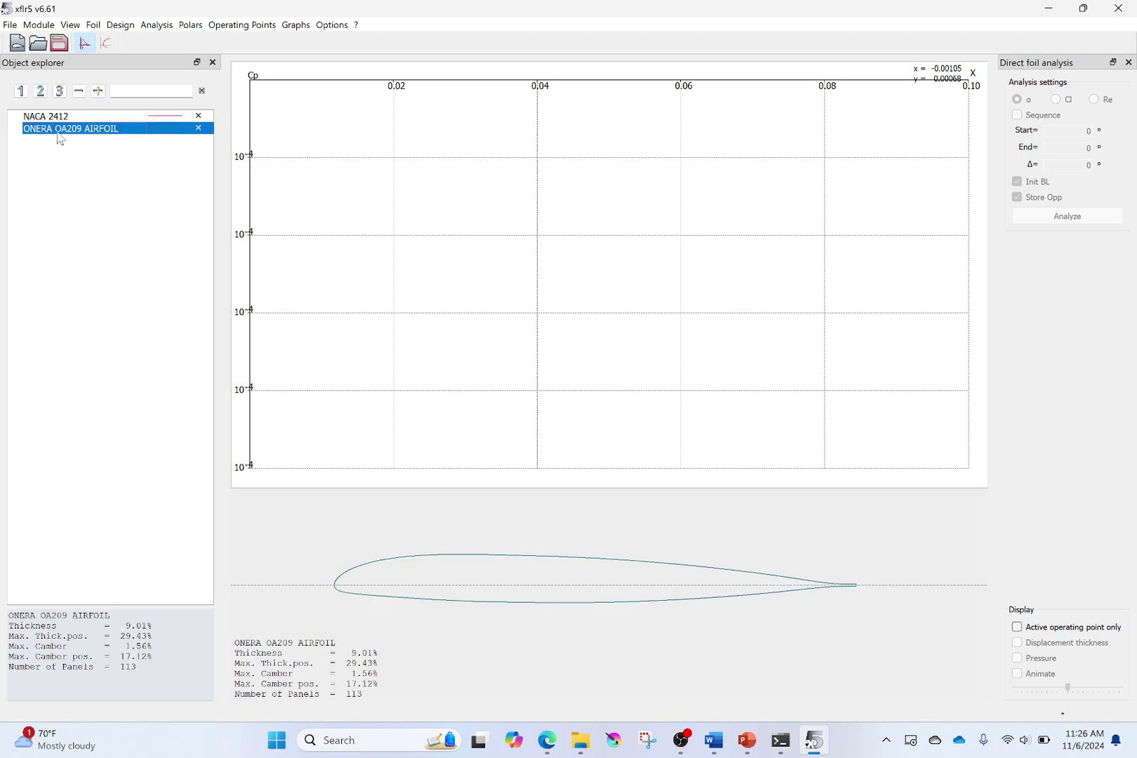
{"action": "left_click", "coordinate": [58, 119]}
{"action": "left_click", "coordinate": [59, 132]}
{"action": "left_click", "coordinate": [57, 121]}
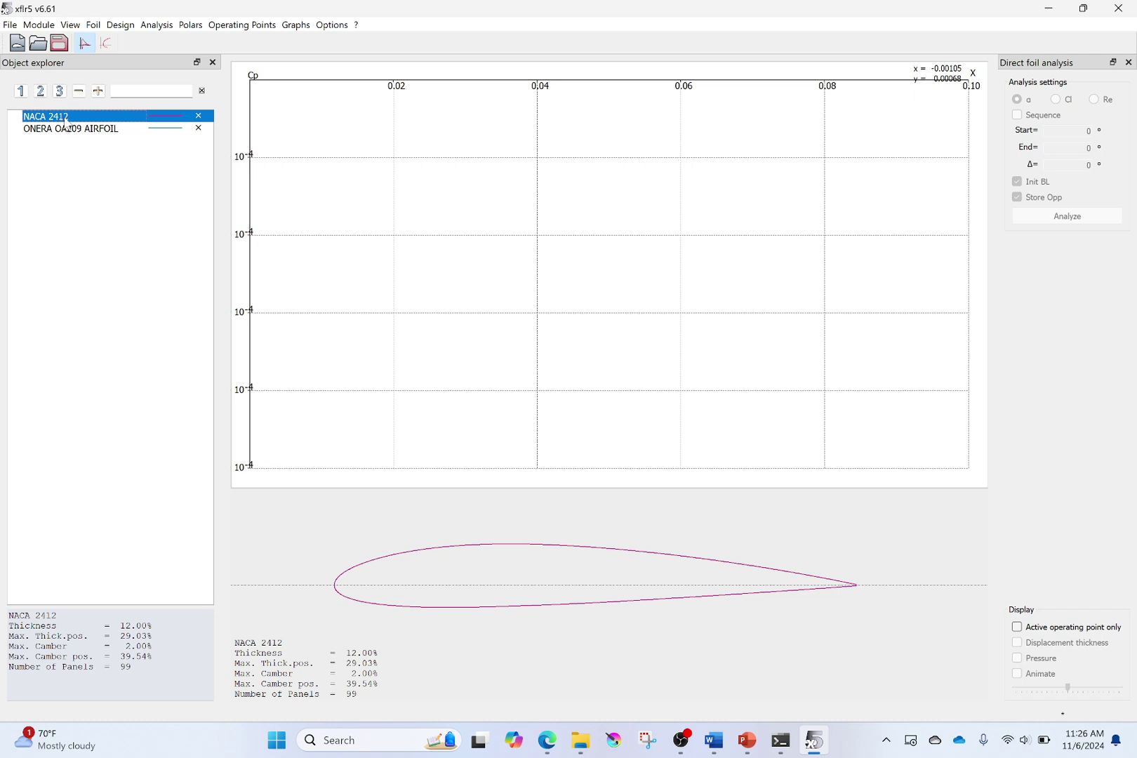
Refine NACA 2412 globally to 100 panels and overwrite the original foil.
{"action": "left_click", "coordinate": [128, 27]}
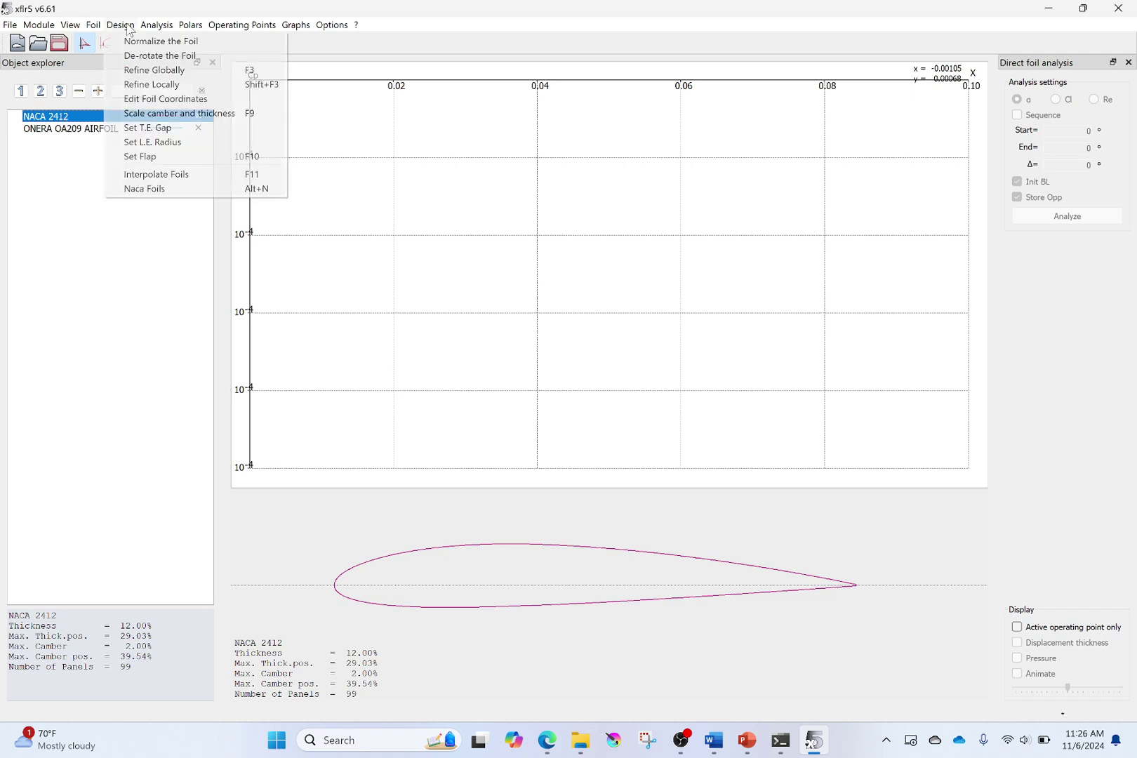
{"action": "left_click", "coordinate": [144, 70]}
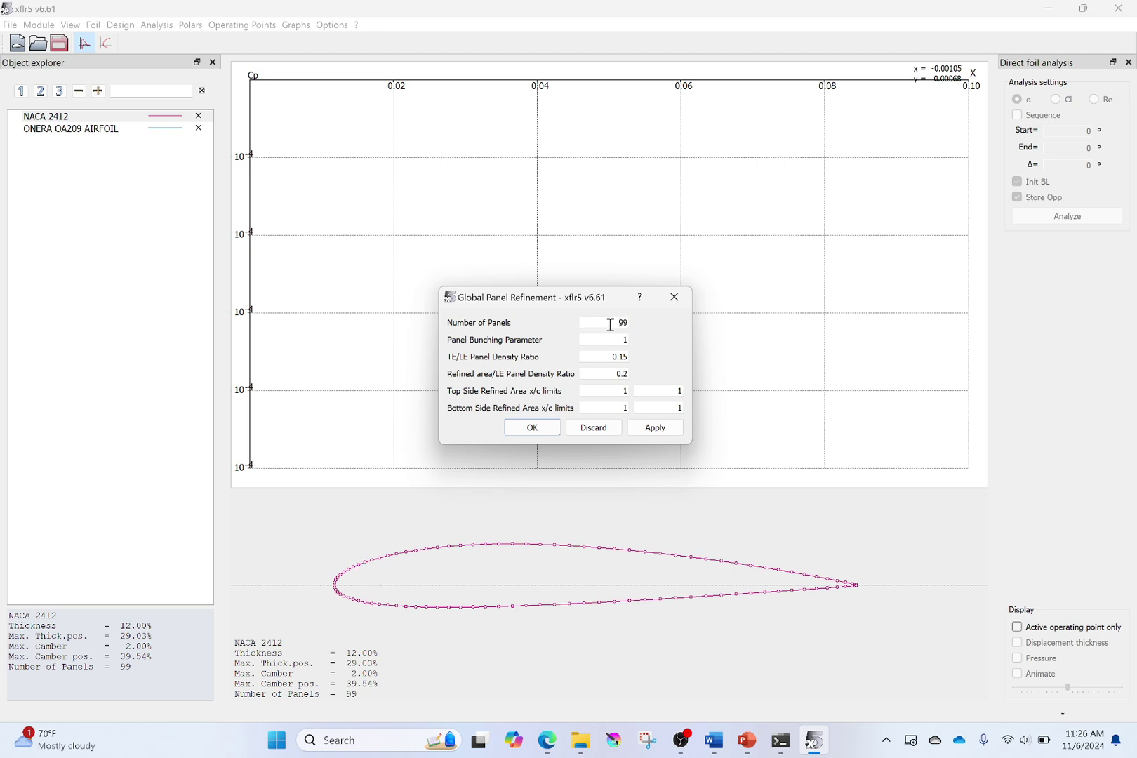
{"action": "type", "text": "100"}
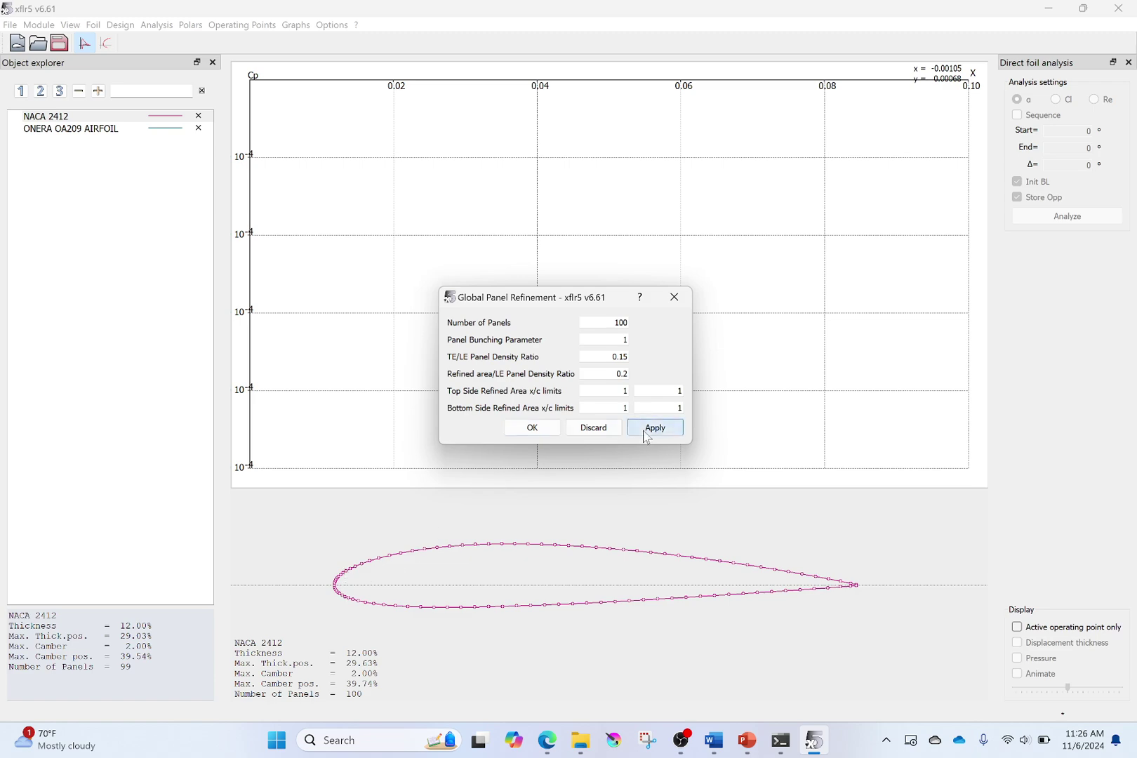
{"action": "left_click", "coordinate": [546, 431]}
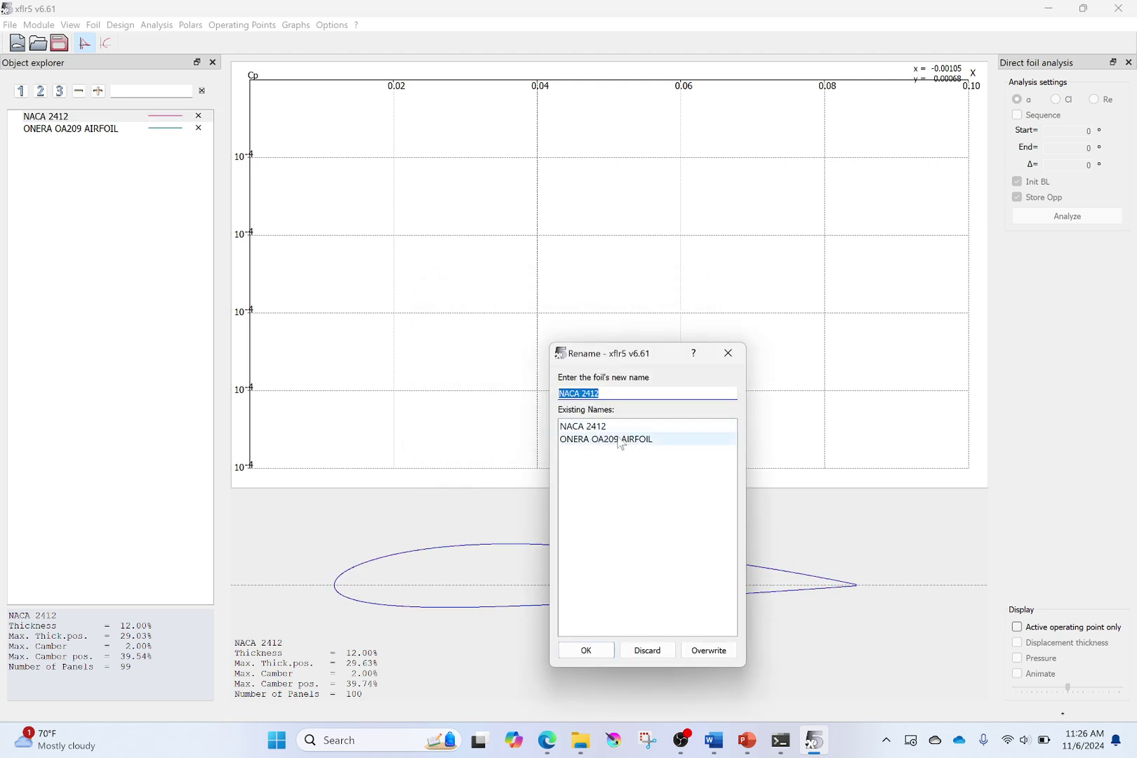
{"action": "left_click", "coordinate": [705, 650]}
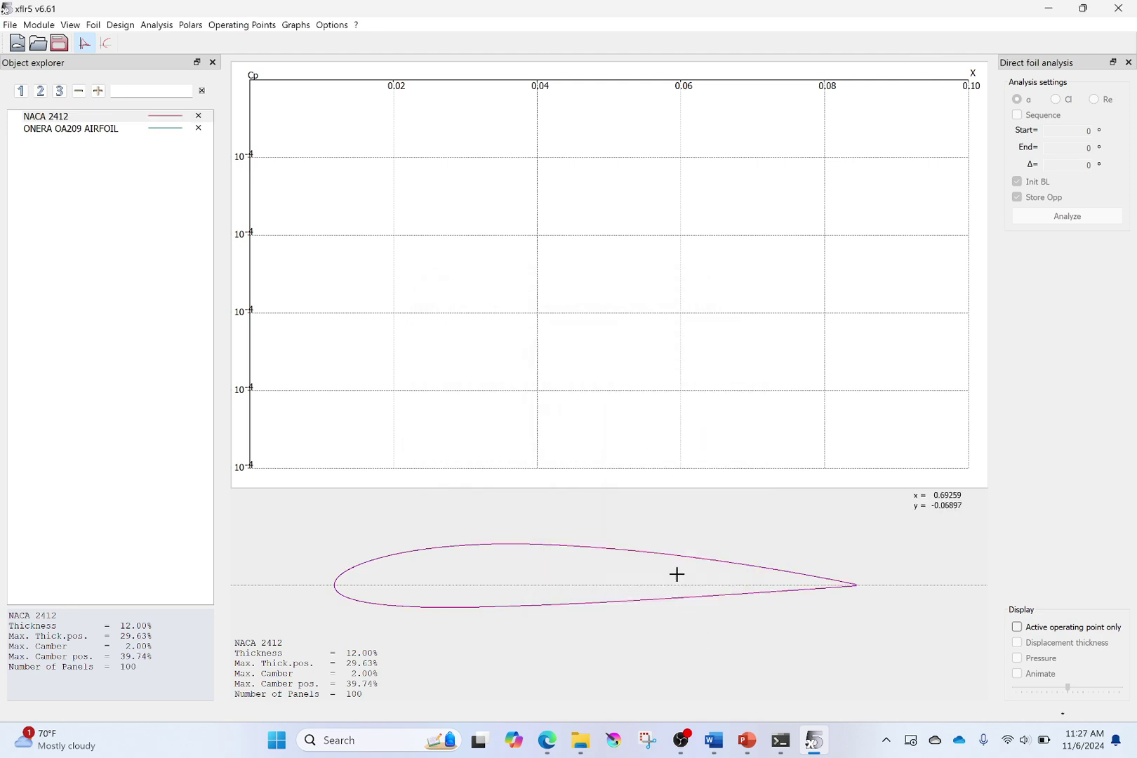
{"action": "left_click", "coordinate": [79, 130]}
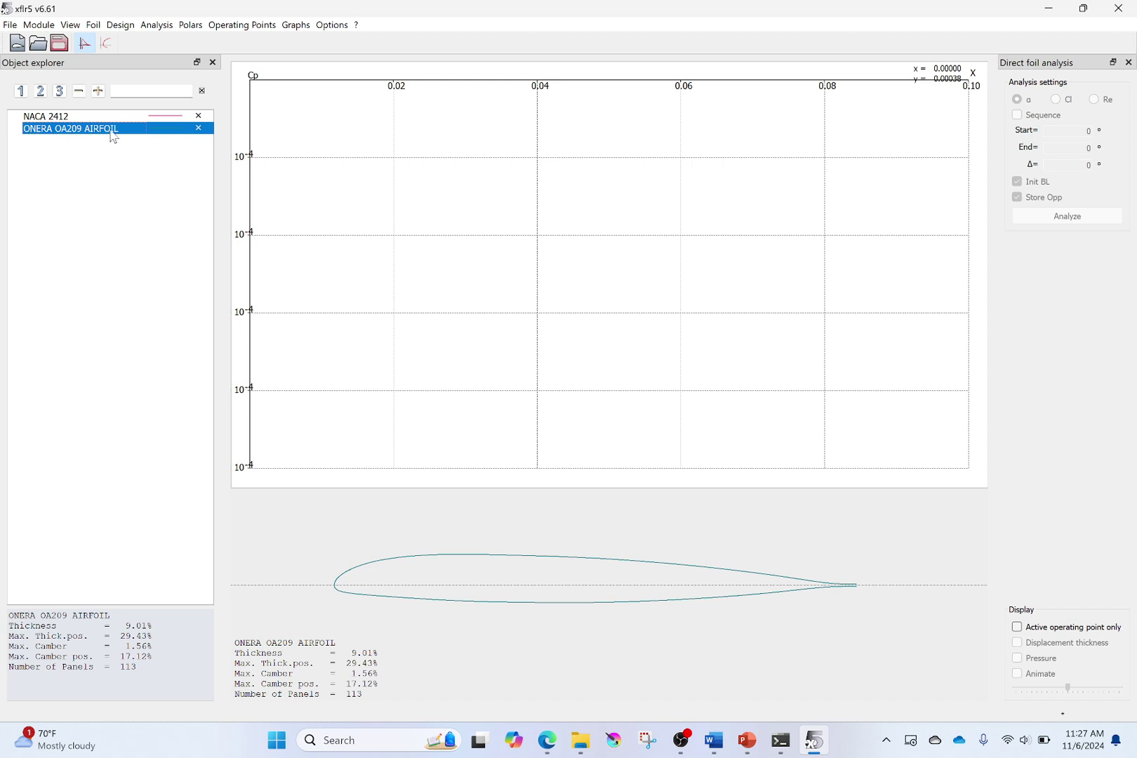
Set 100 panels in Refine Globally for ONERA OA209, apply, and overwrite the original.
{"action": "left_click", "coordinate": [121, 25]}
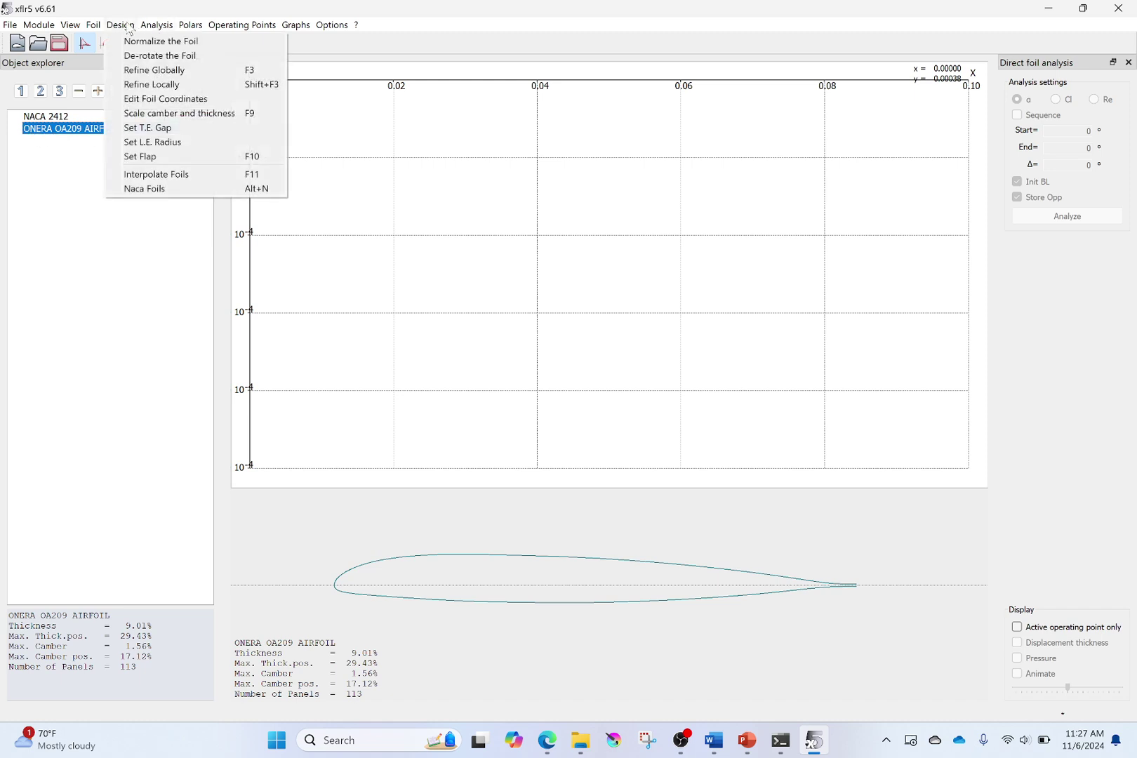
{"action": "left_click", "coordinate": [137, 71]}
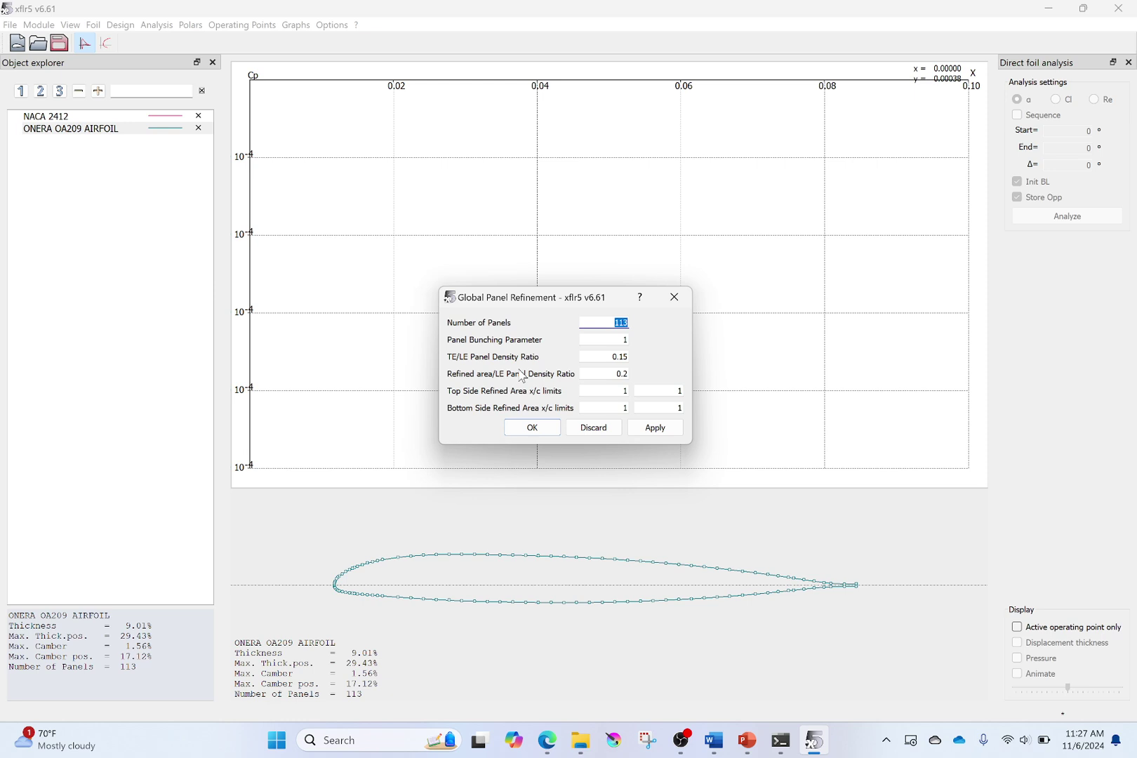
{"action": "type", "text": "100"}
{"action": "key", "text": "Return"}
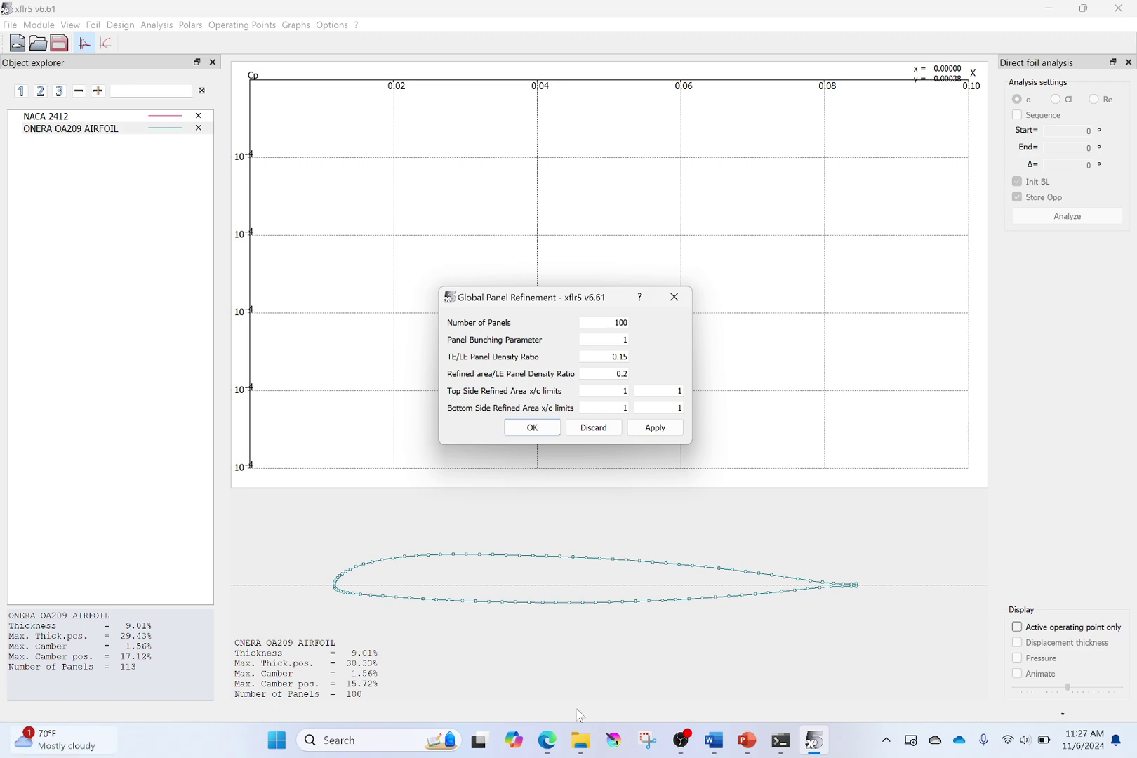
{"action": "key", "text": "super+w"}
{"action": "left_click", "coordinate": [869, 592]}
{"action": "left_click", "coordinate": [653, 434]}
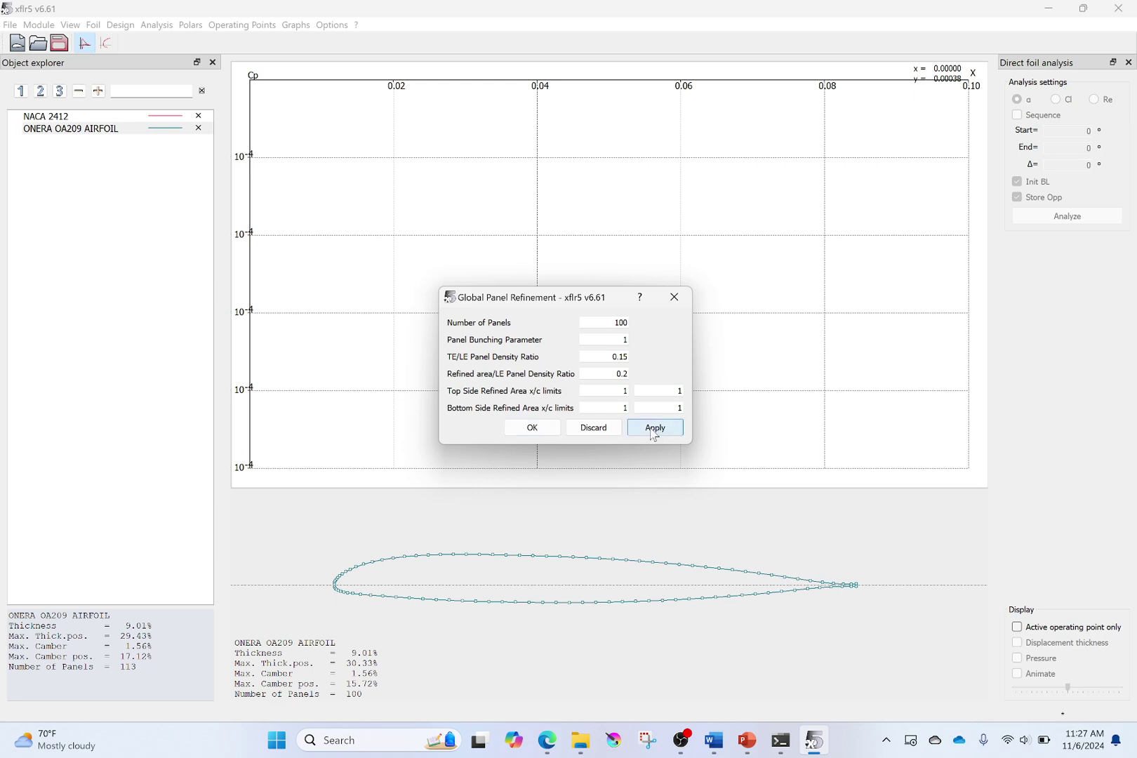
{"action": "left_click", "coordinate": [534, 428]}
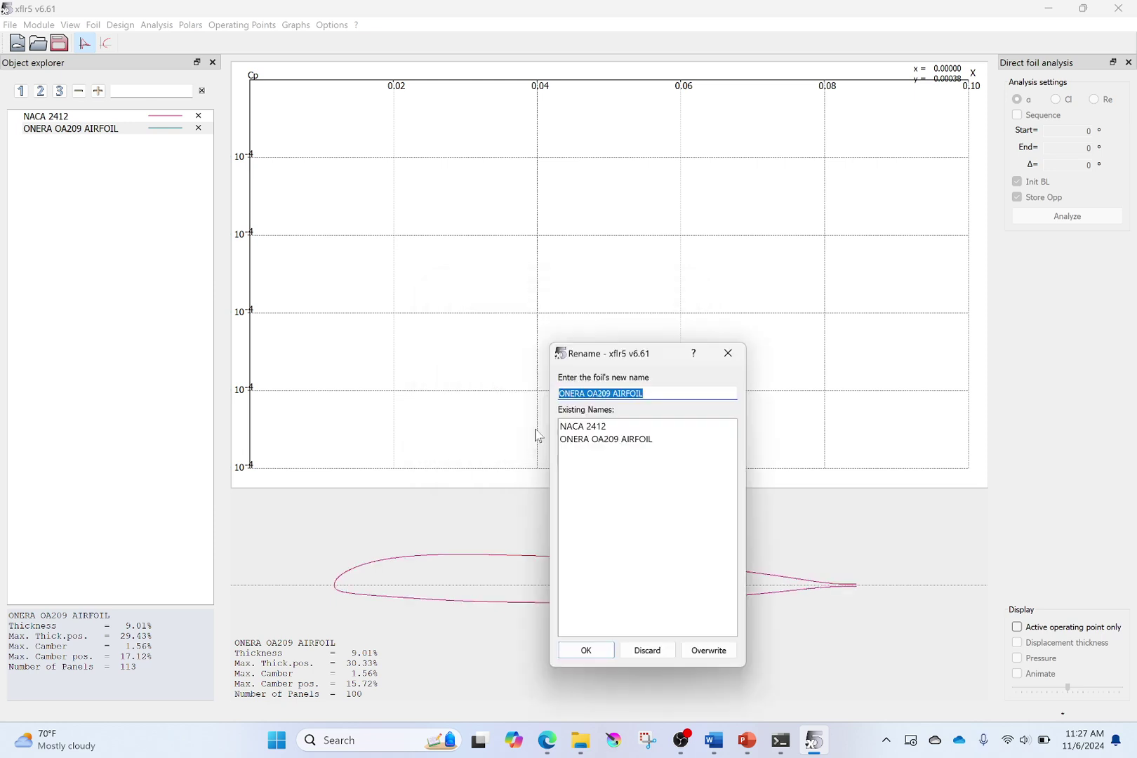
{"action": "left_click", "coordinate": [706, 650]}
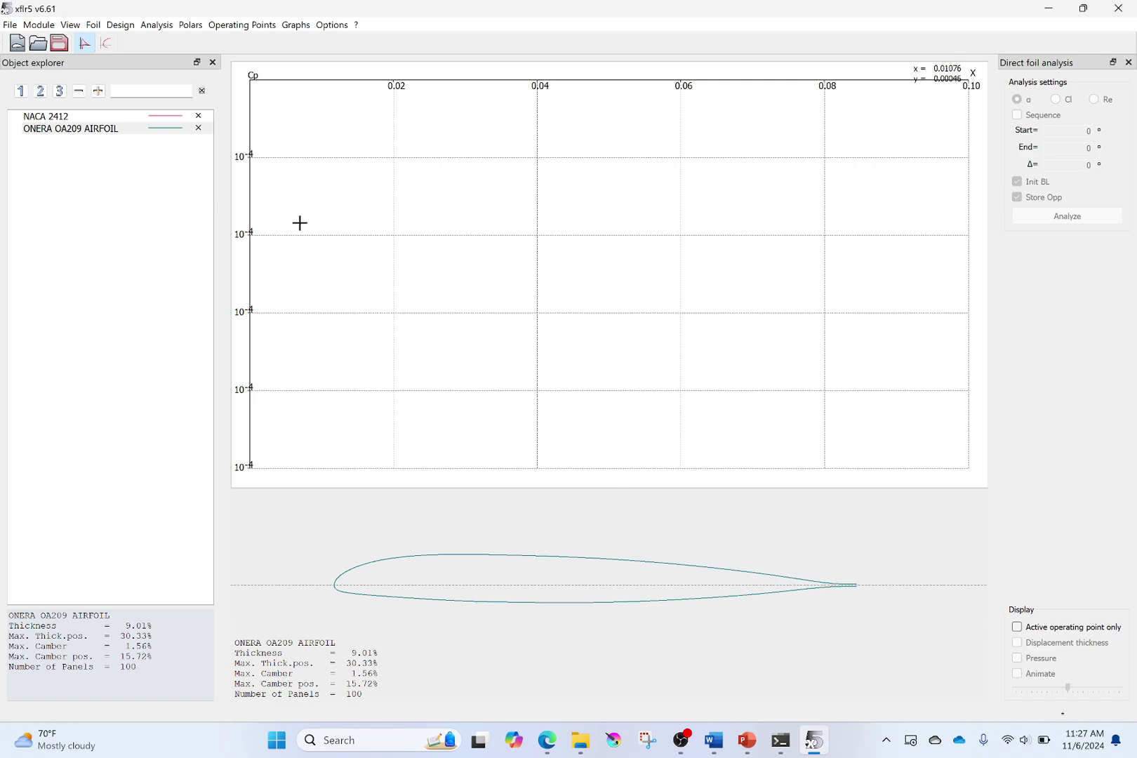
{"action": "left_click", "coordinate": [159, 28]}
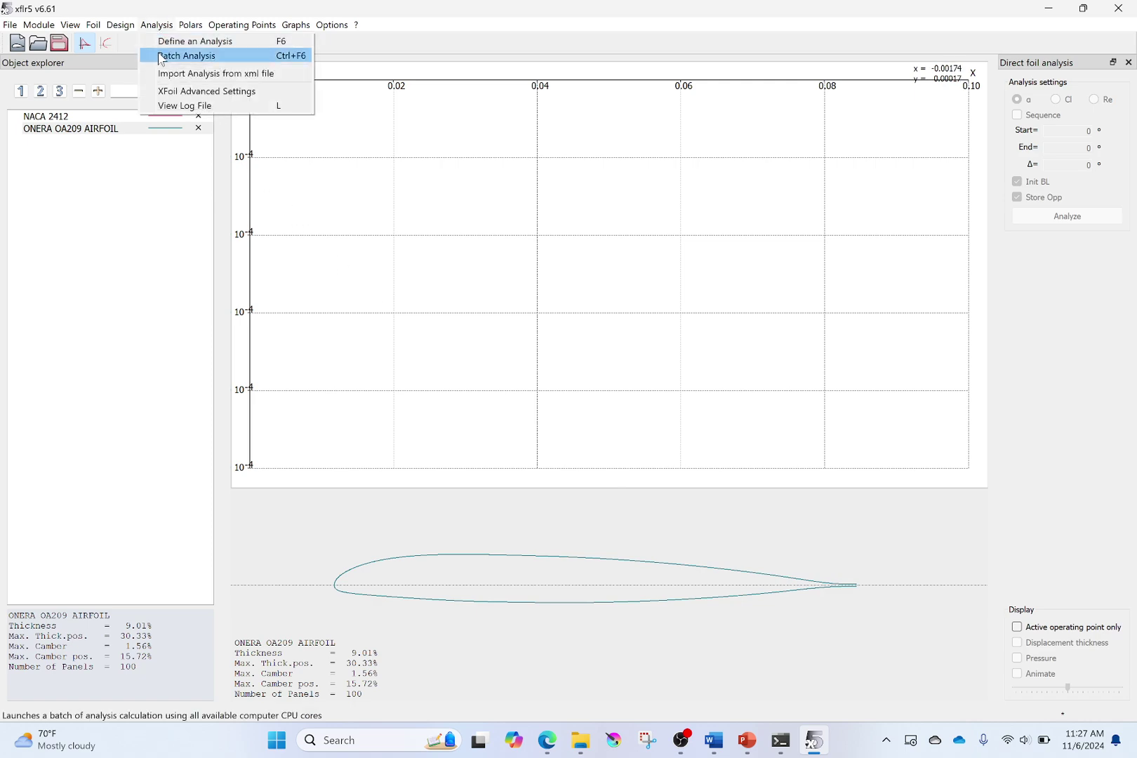
{"action": "left_click", "coordinate": [161, 57]}
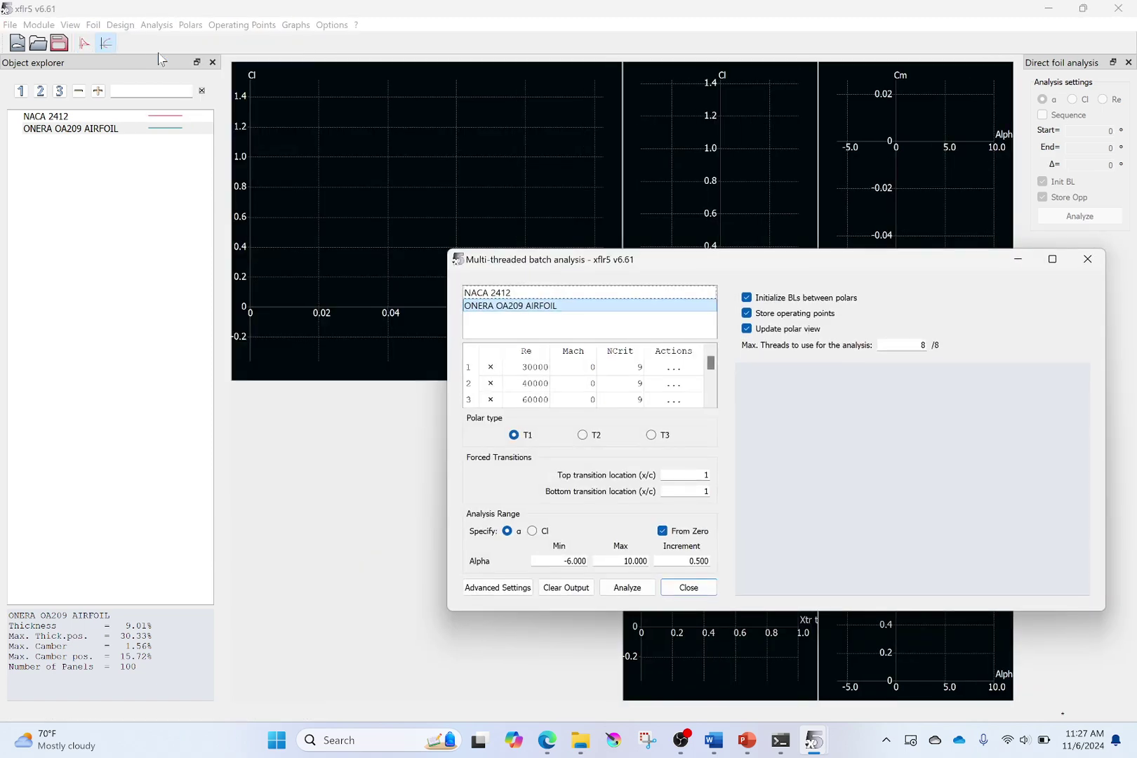
{"action": "left_click", "coordinate": [500, 295], "text": "ctrl"}
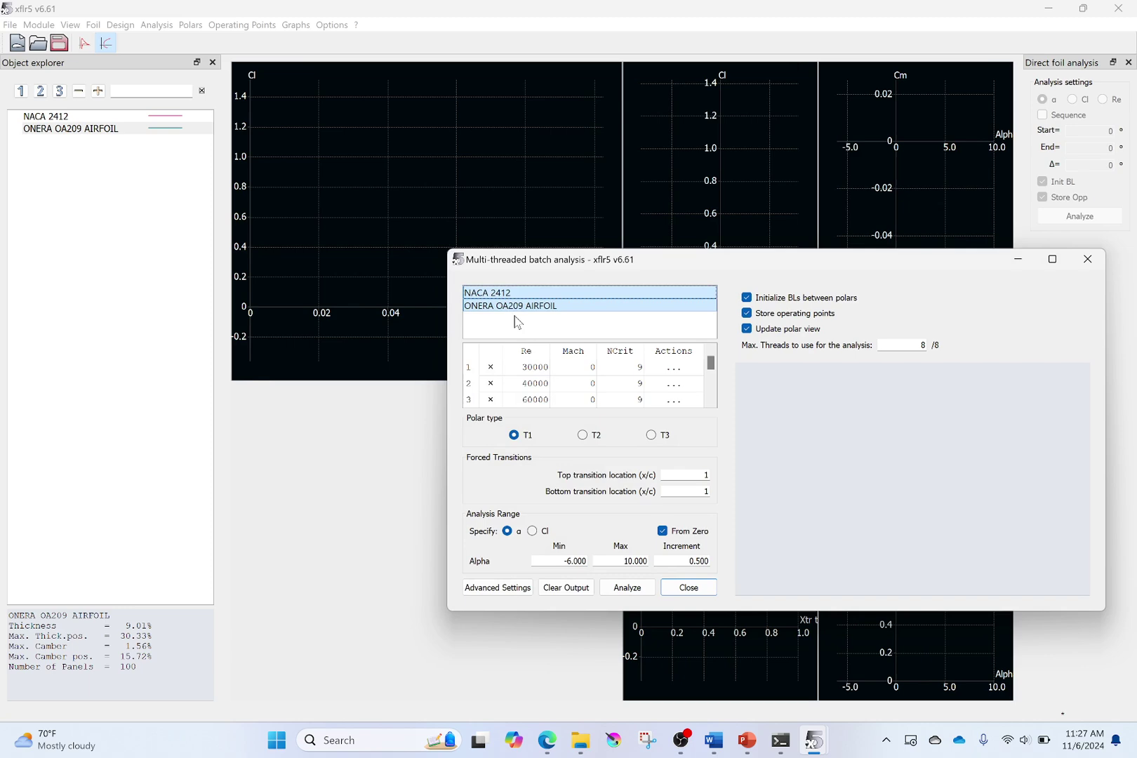
{"action": "left_click", "coordinate": [502, 309], "text": "ctrl"}
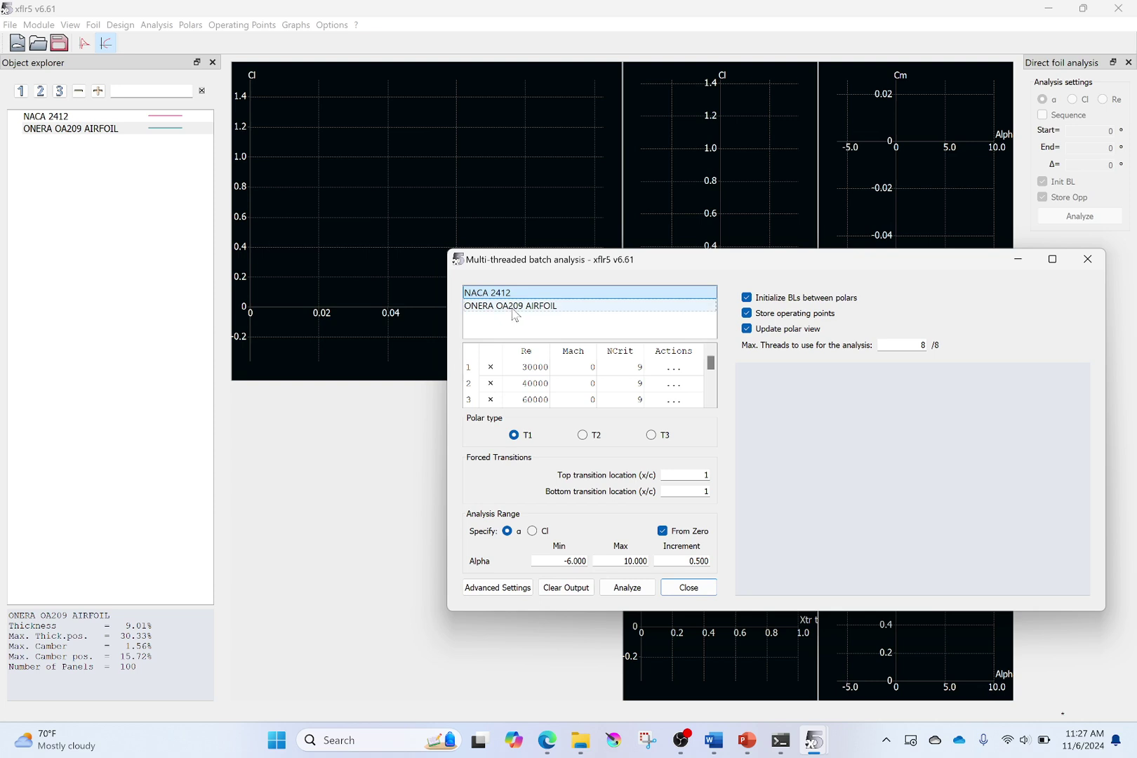
{"action": "left_click", "coordinate": [518, 307], "text": "ctrl"}
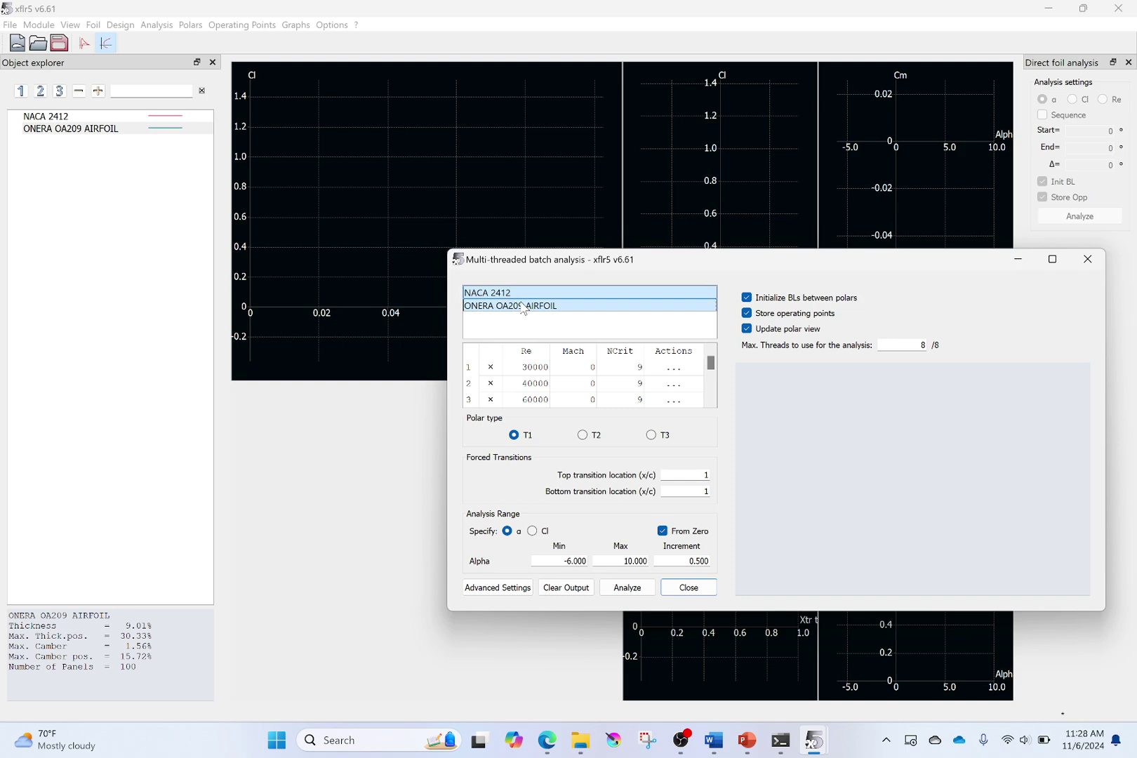
{"action": "double_click", "coordinate": [528, 367]}
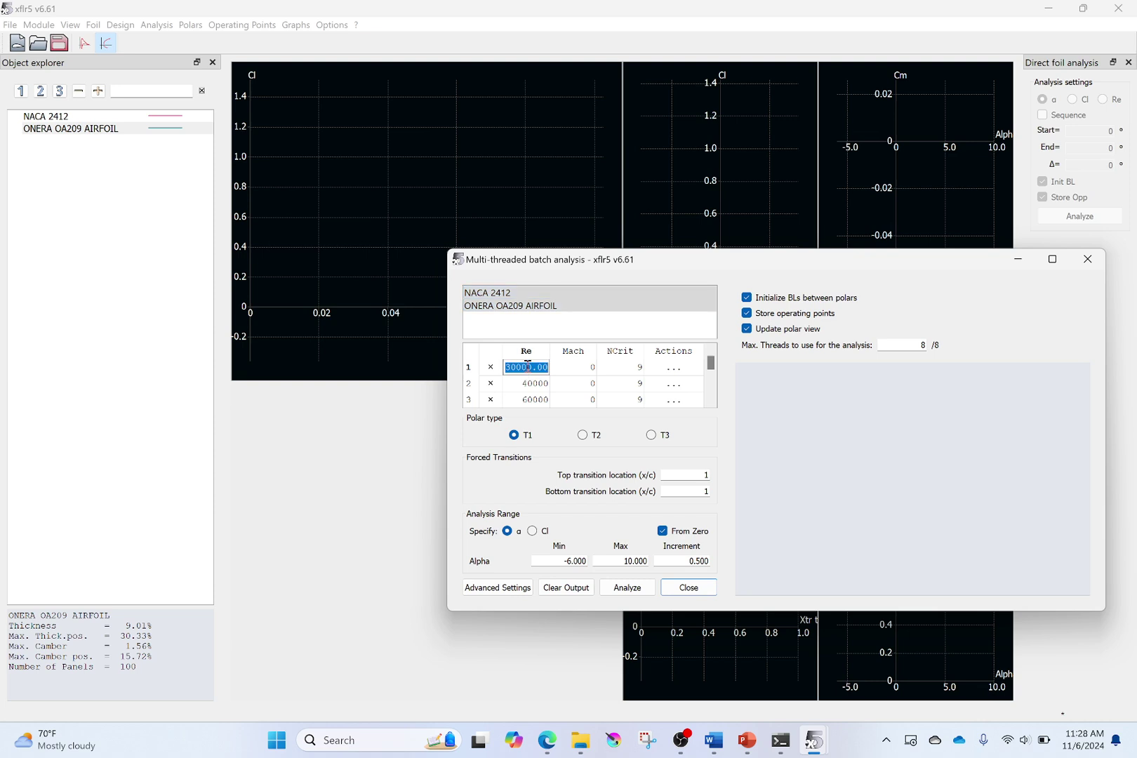
{"action": "key", "text": "Return"}
{"action": "key", "text": "Return"}
{"action": "key", "text": "Return"}
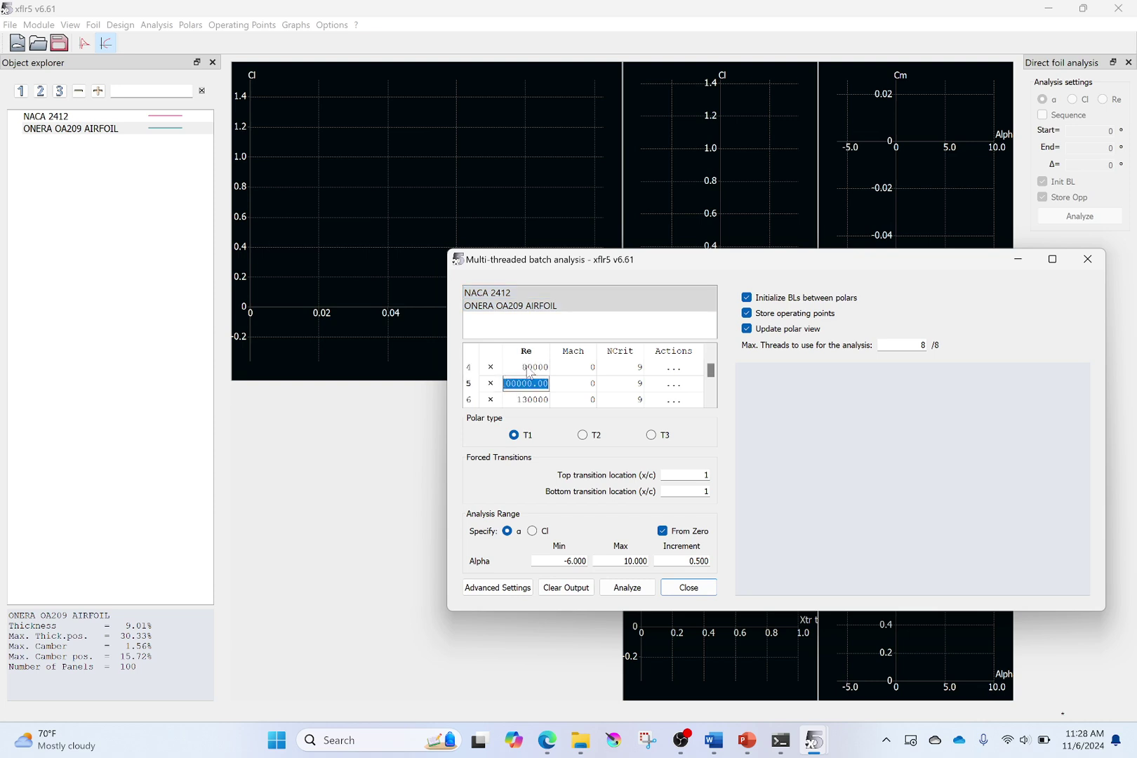
{"action": "key", "text": "End"}
{"action": "scroll", "coordinate": [537, 385], "scroll_direction": "down", "scroll_amount": 2}
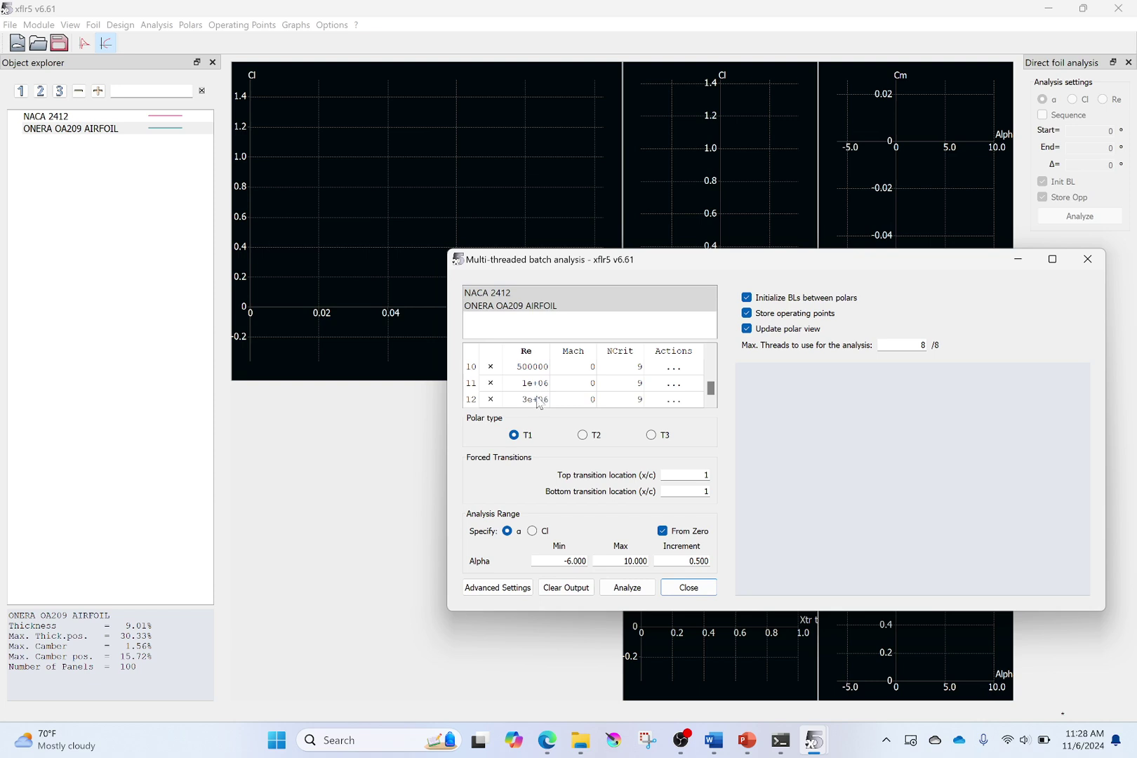
{"action": "left_click", "coordinate": [672, 400]}
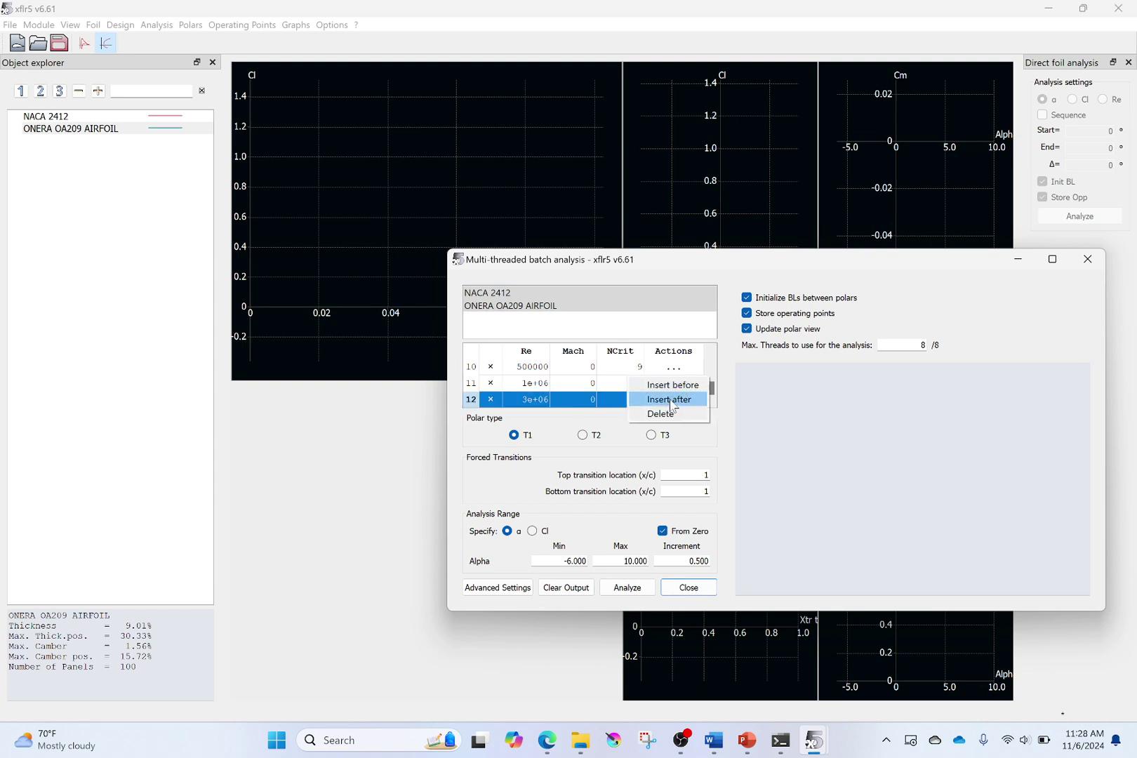
{"action": "double_click", "coordinate": [535, 384]}
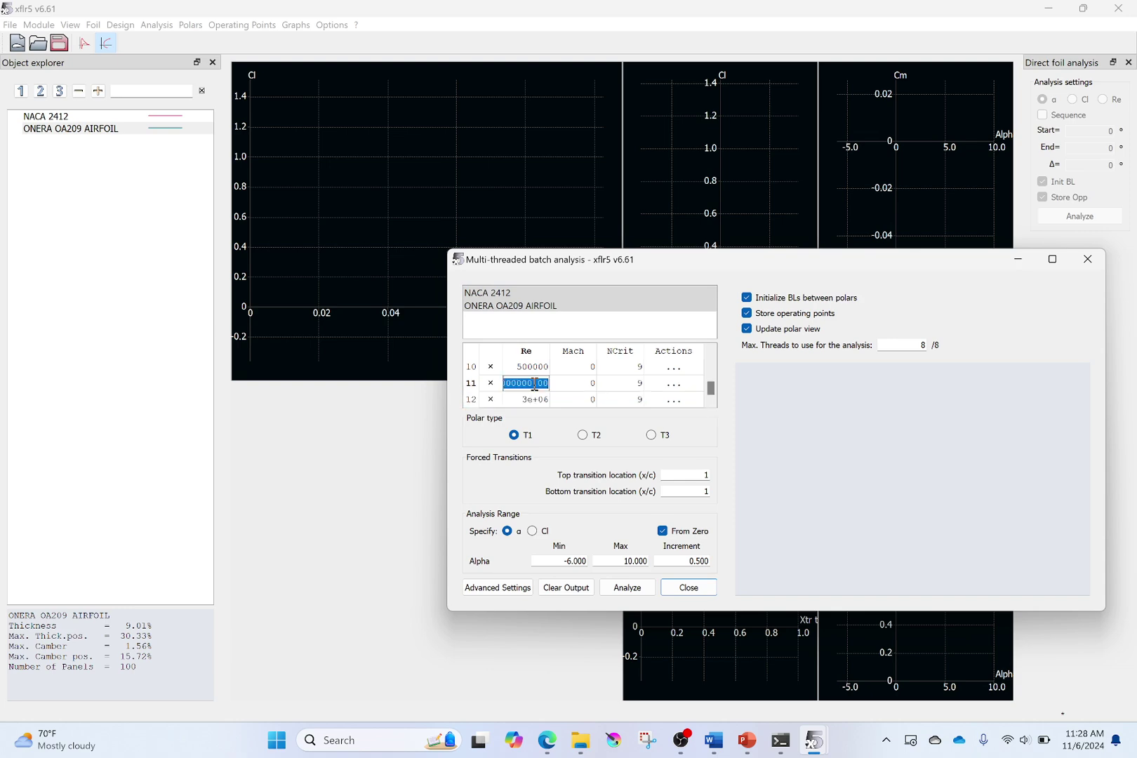
{"action": "key", "text": "Up"}
{"action": "key", "text": "Up"}
{"action": "key", "text": "Up"}
{"action": "key", "text": "Up"}
{"action": "key", "text": "Up"}
{"action": "key", "text": "Up"}
{"action": "key", "text": "Up"}
{"action": "key", "text": "Up"}
{"action": "key", "text": "Up"}
{"action": "key", "text": "Up"}
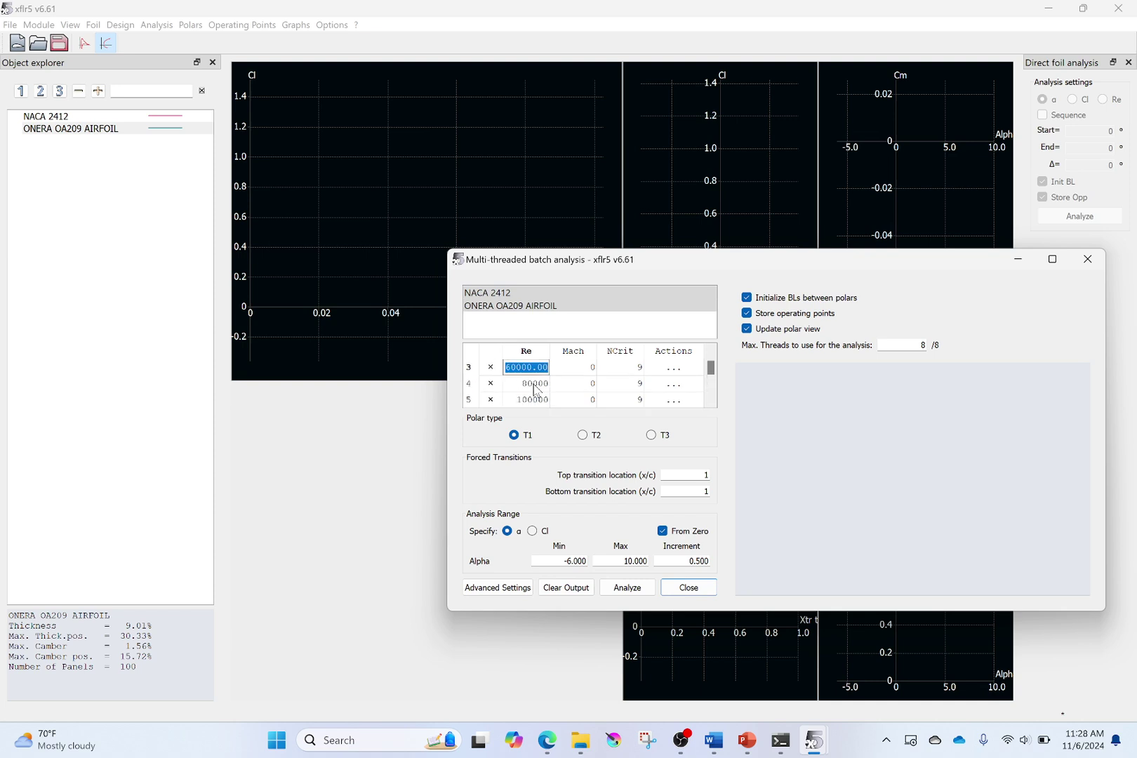
{"action": "double_click", "coordinate": [535, 383]}
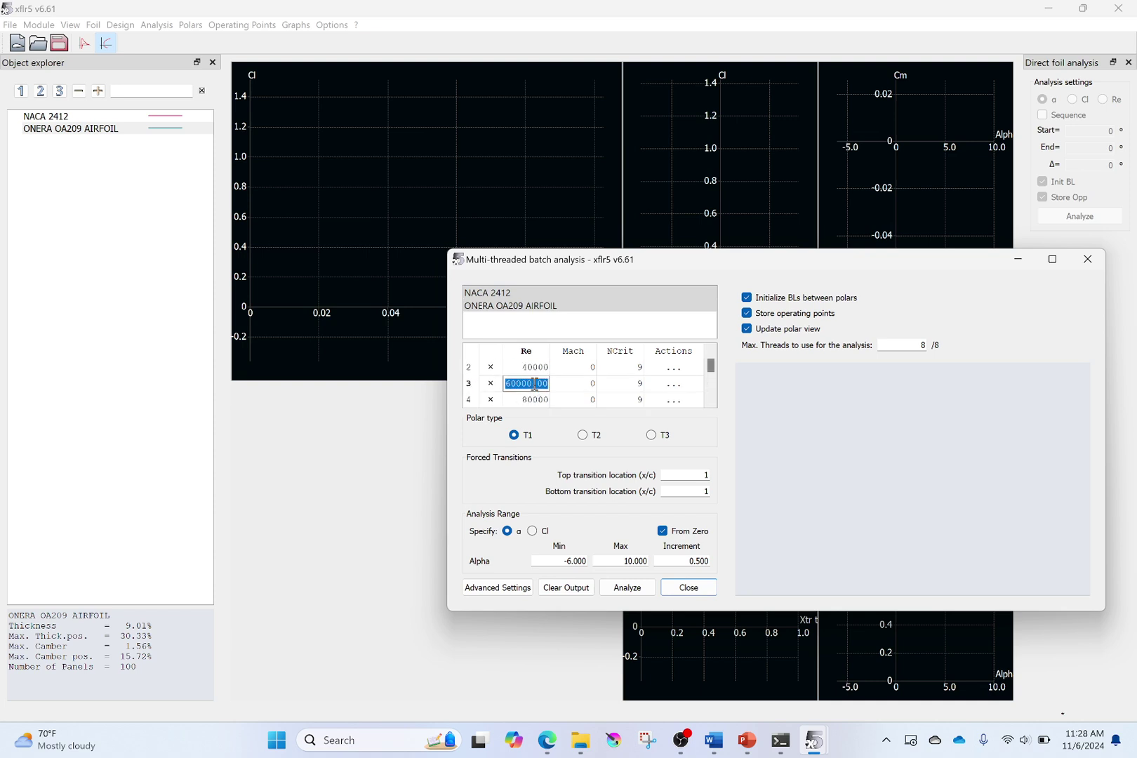
{"action": "key", "text": "Up"}
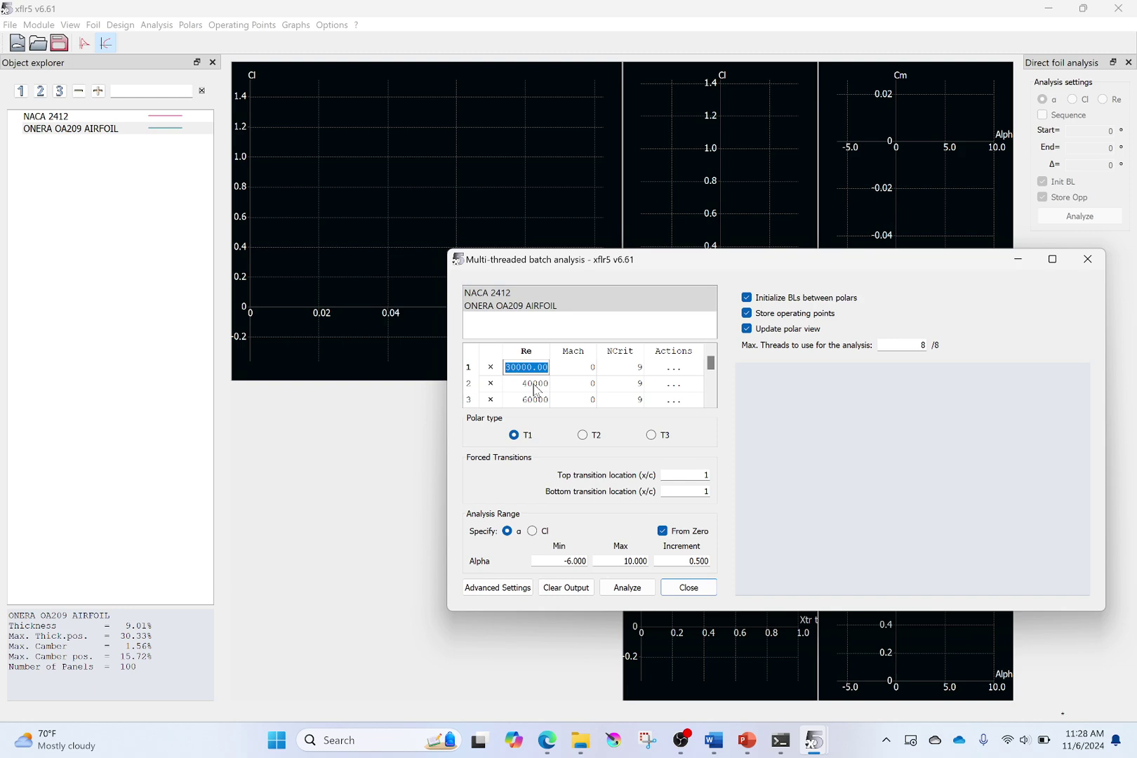
{"action": "key", "text": "Down"}
{"action": "key", "text": "Down"}
{"action": "key", "text": "Down"}
{"action": "key", "text": "Down"}
{"action": "key", "text": "Down"}
{"action": "key", "text": "Down"}
{"action": "key", "text": "Down"}
{"action": "key", "text": "Down"}
{"action": "key", "text": "Down"}
{"action": "key", "text": "Down"}
{"action": "key", "text": "Down"}
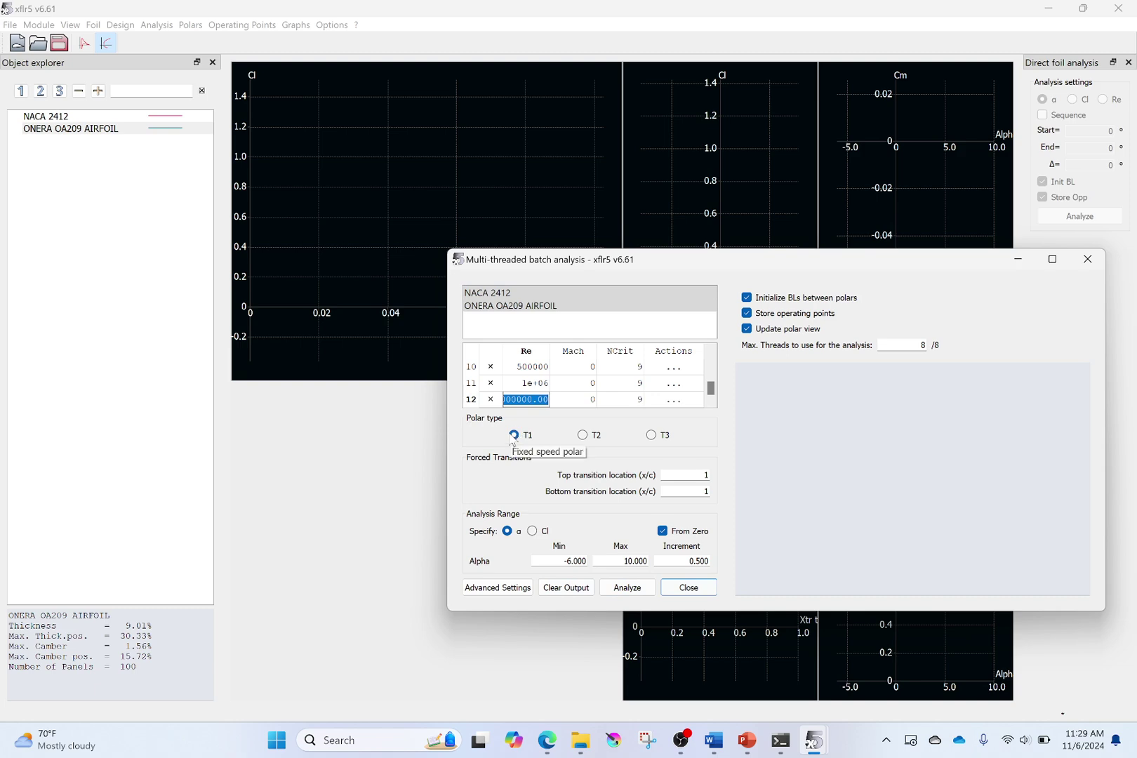
Run the 24-run batch analysis of both foils and close the window when complete.
{"action": "left_click", "coordinate": [620, 590]}
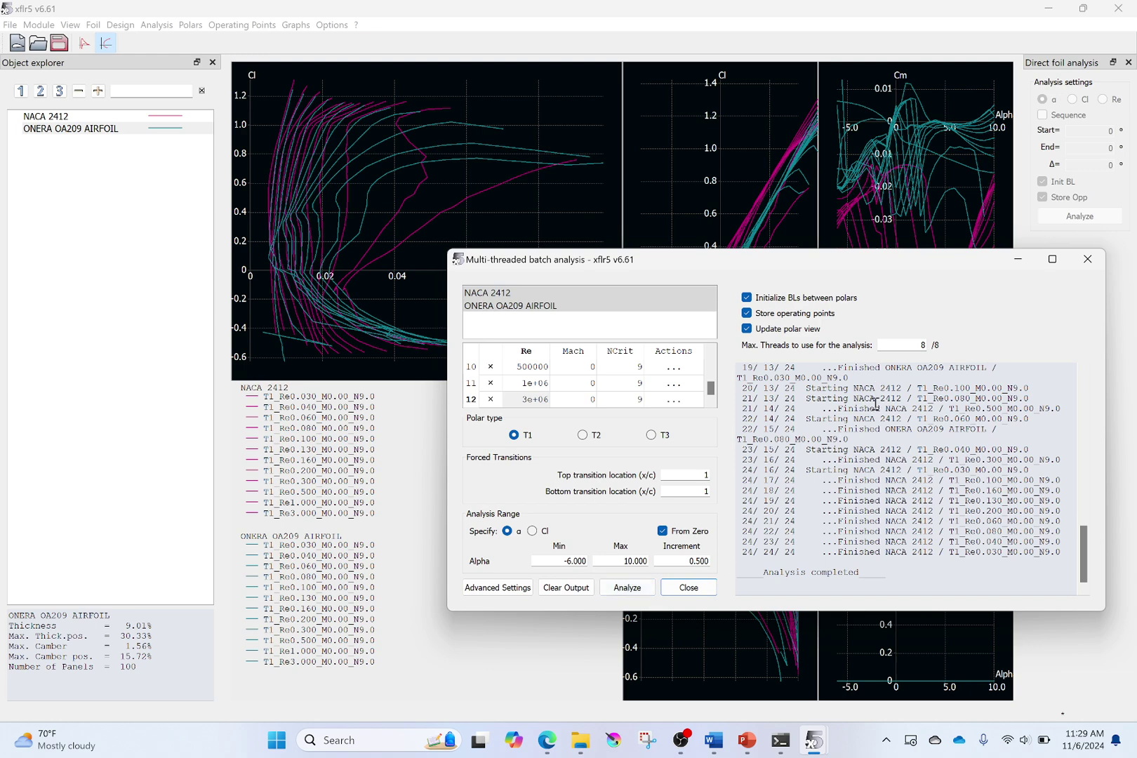
{"action": "left_click", "coordinate": [677, 587]}
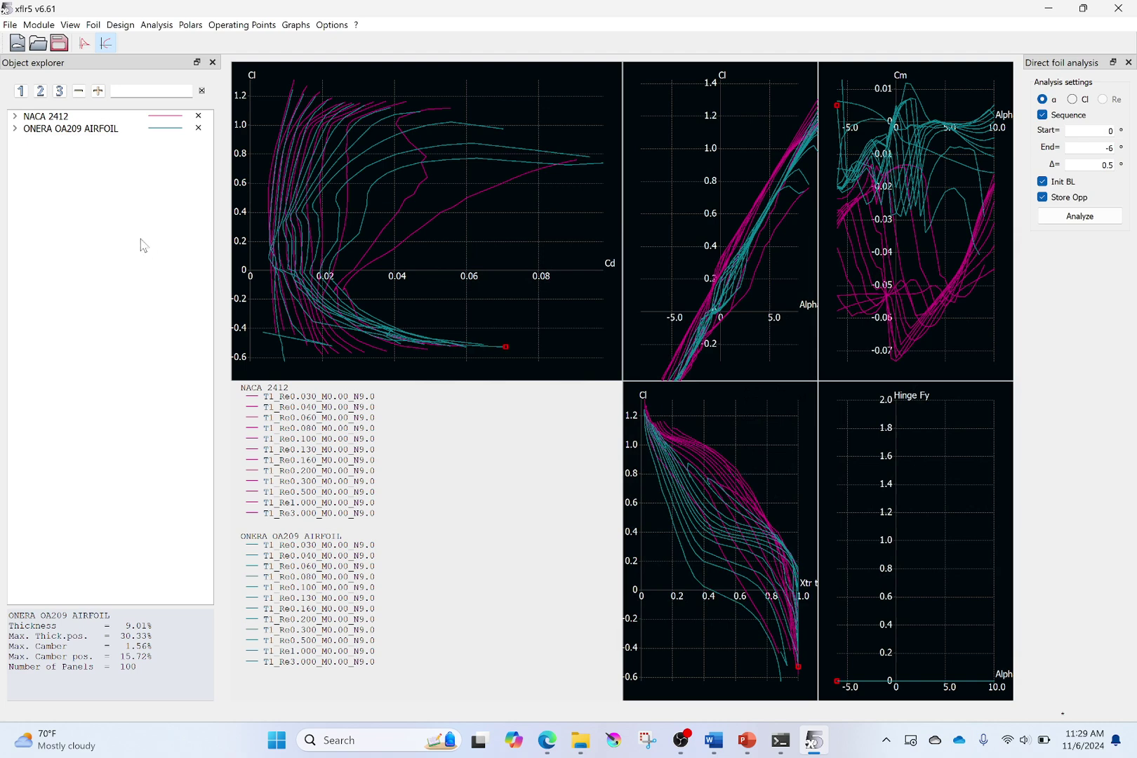
Hide the ONERA OA209 AIRFOIL polars so only the twelve NACA 2412 polars remain plotted.
{"action": "left_click", "coordinate": [199, 128]}
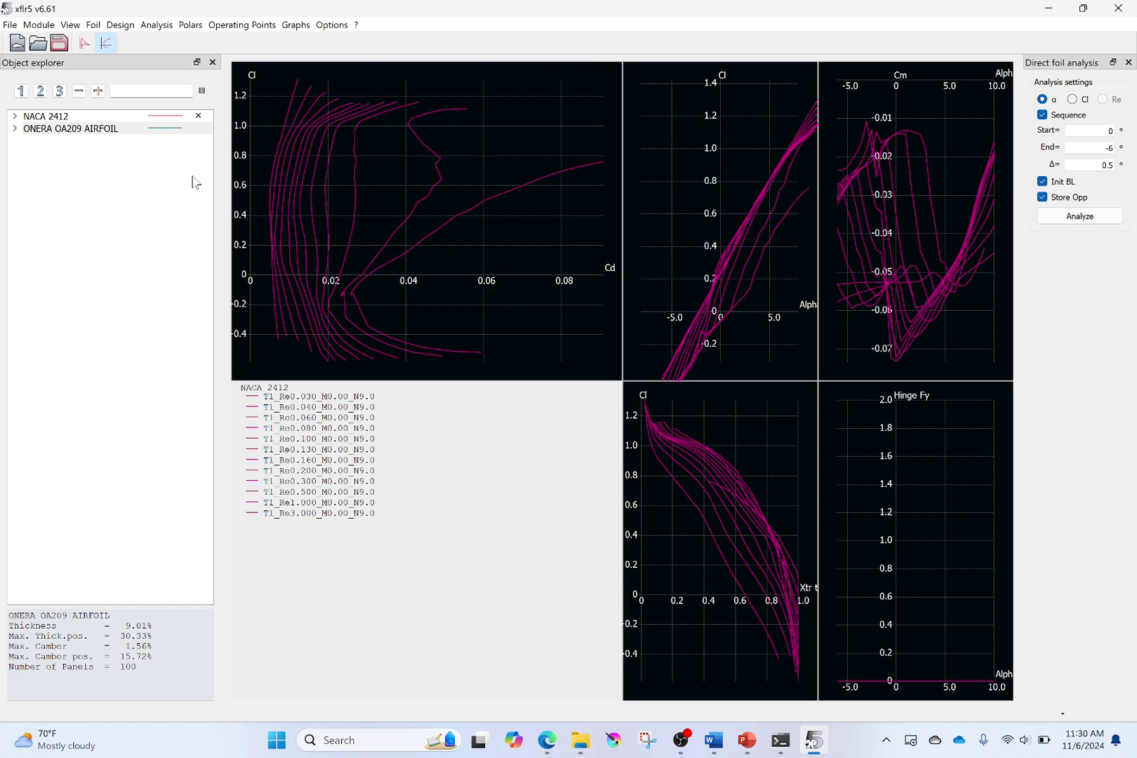
Hide the NACA 2412 polars and show the ONERA OA209 AIRFOIL polars instead.
{"action": "left_click", "coordinate": [198, 117]}
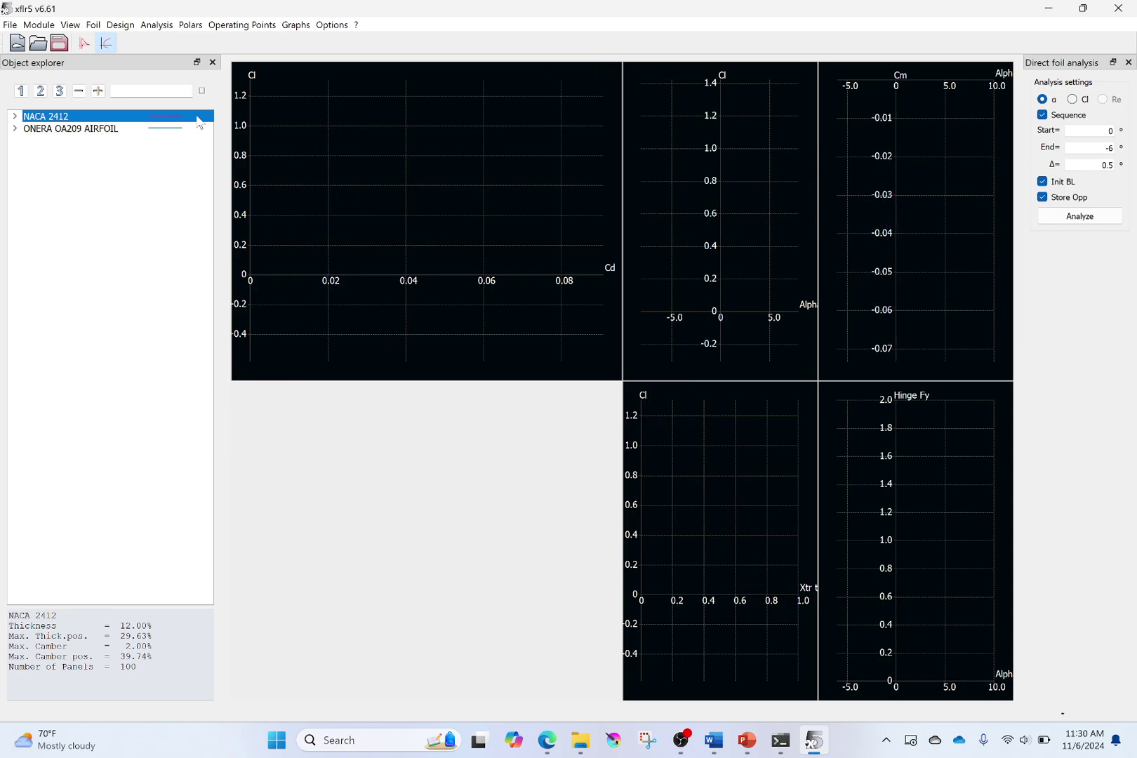
{"action": "left_click", "coordinate": [199, 131]}
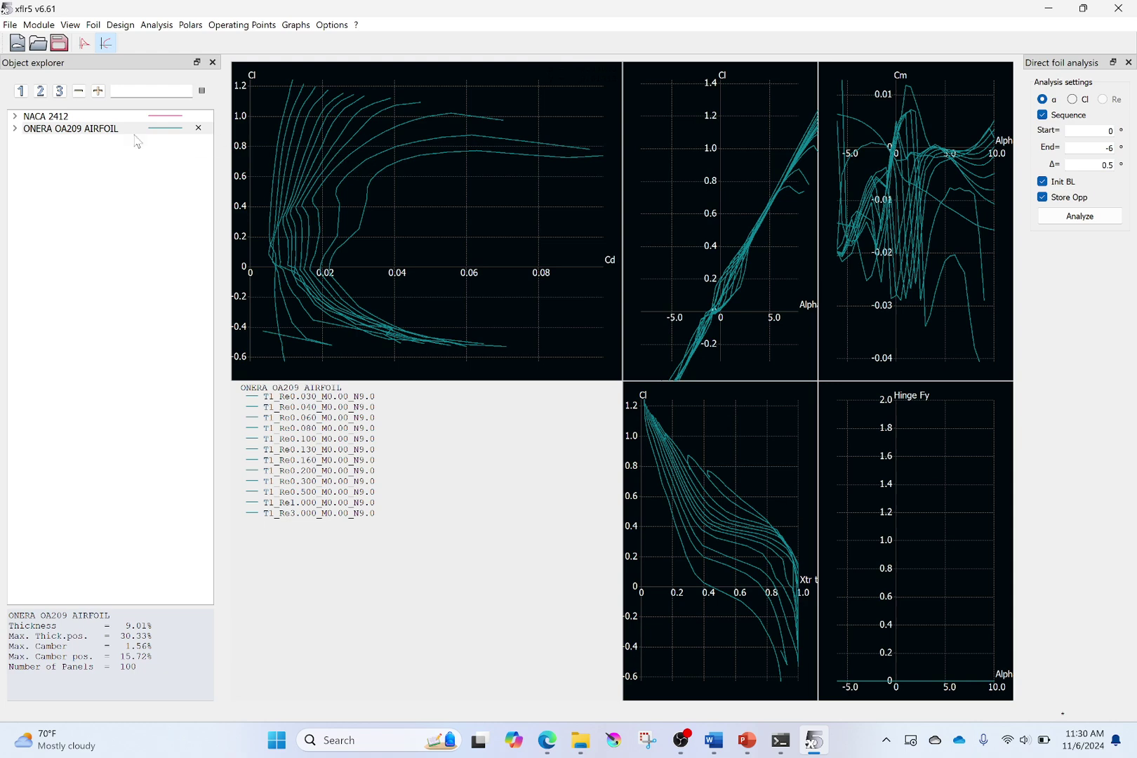
Switch to the operating-point Cp view and position the ONERA OA209 foil outline below the graph.
{"action": "left_click", "coordinate": [85, 43]}
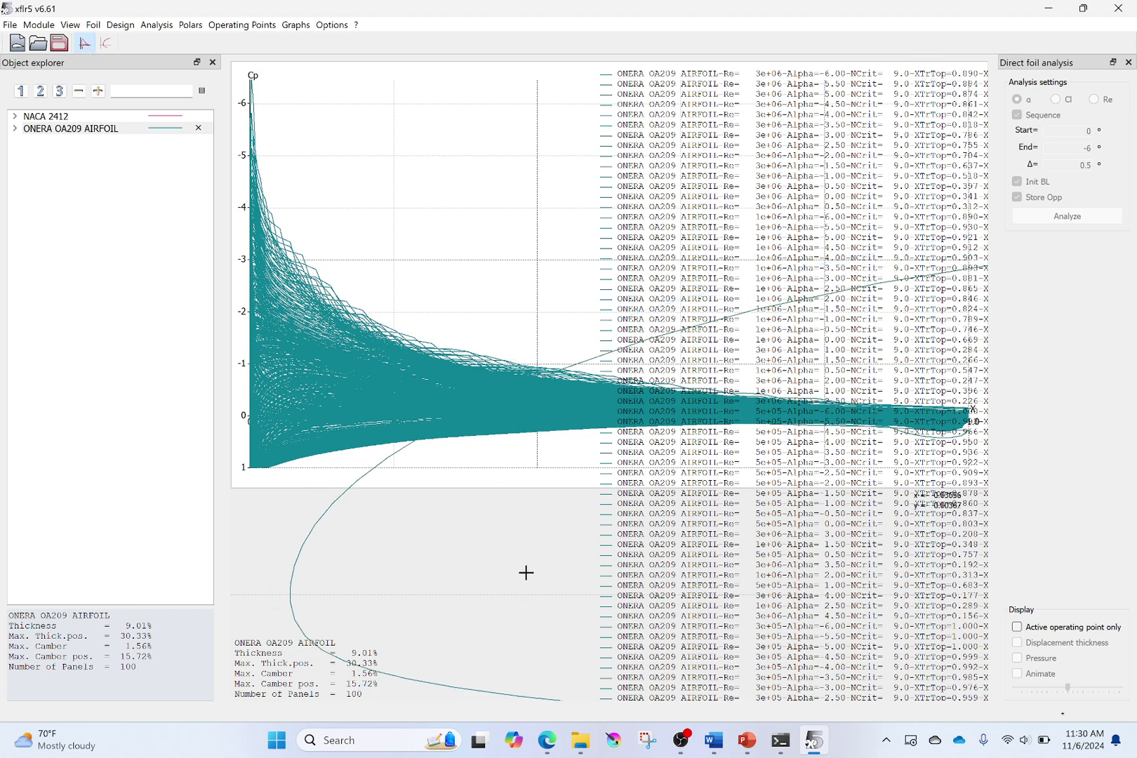
{"action": "scroll", "coordinate": [534, 569], "scroll_direction": "down", "scroll_amount": 8}
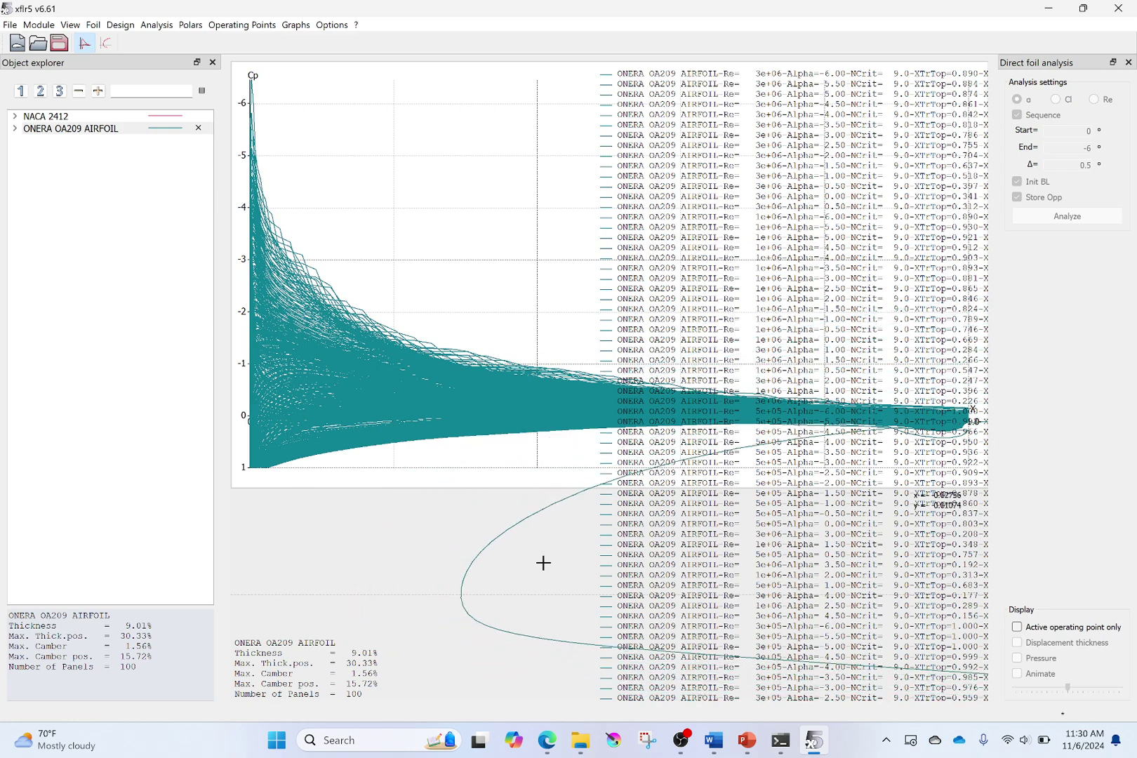
{"action": "scroll", "coordinate": [416, 594], "scroll_direction": "up", "scroll_amount": 5}
{"action": "scroll", "coordinate": [425, 593], "scroll_direction": "down", "scroll_amount": 2}
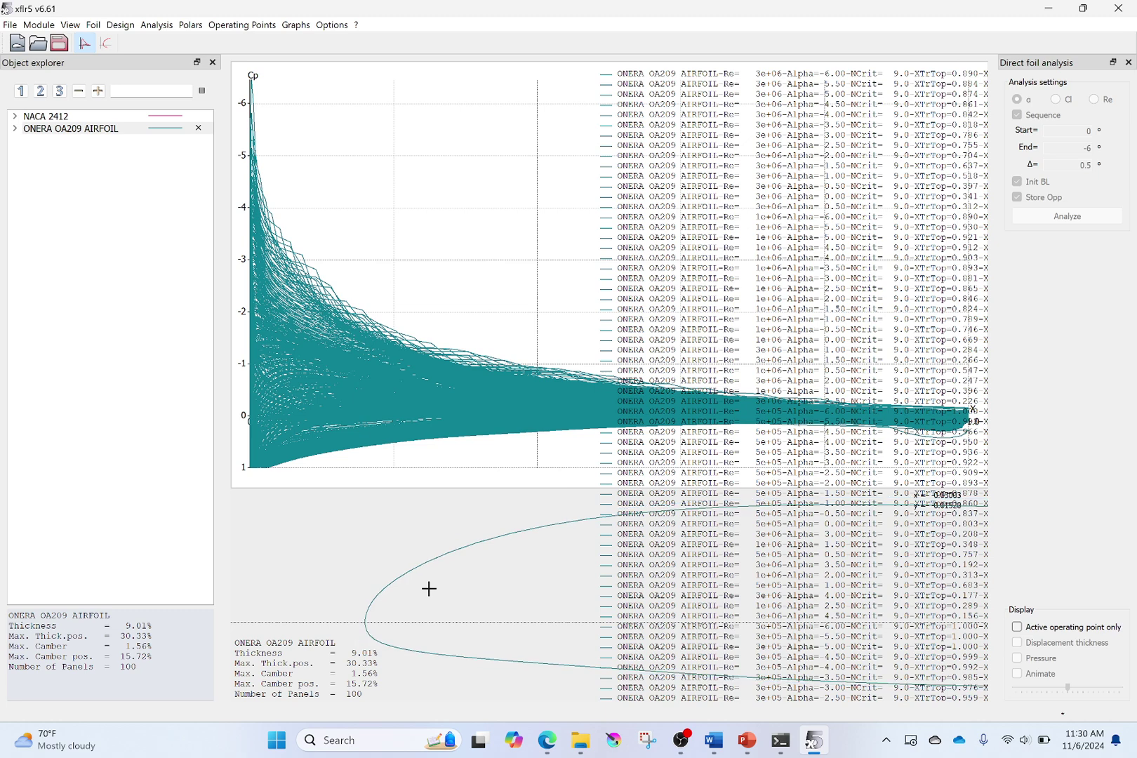
{"action": "left_click_drag", "start_coordinate": [518, 589], "coordinate": [372, 574]}
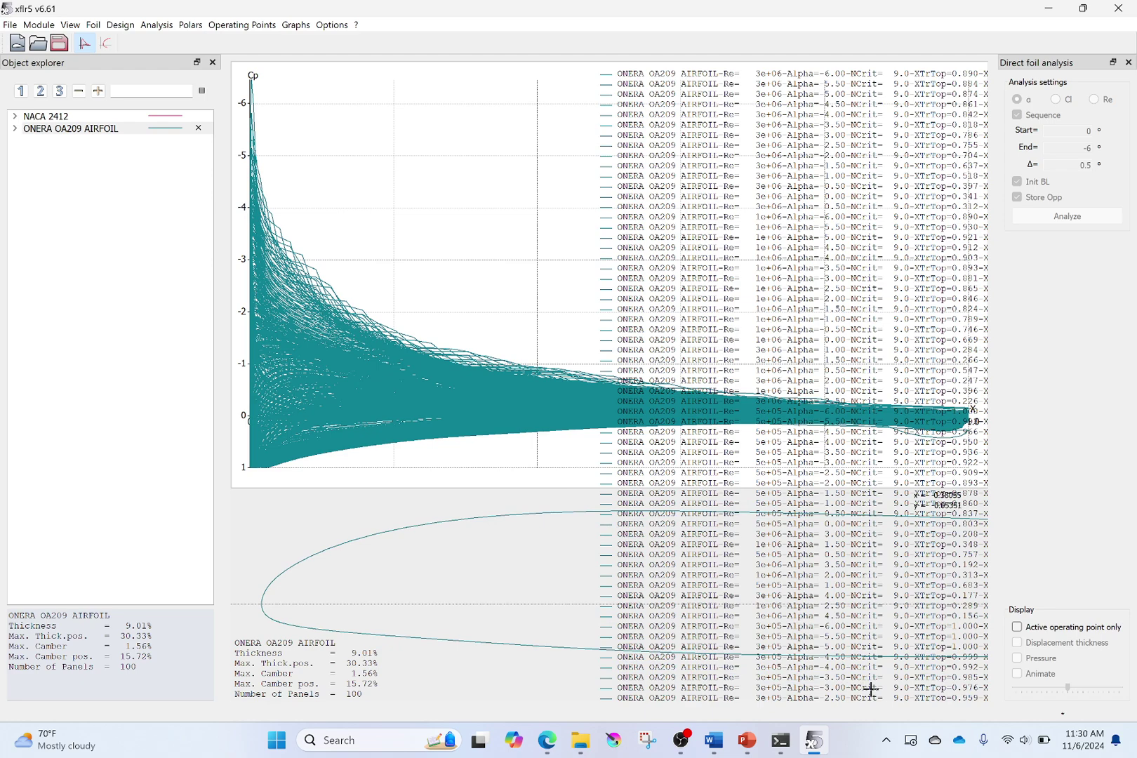
Hide the Cp curves, list the T1_Re0.030 polar's operating points and display the 8.5° point.
{"action": "left_click", "coordinate": [200, 131]}
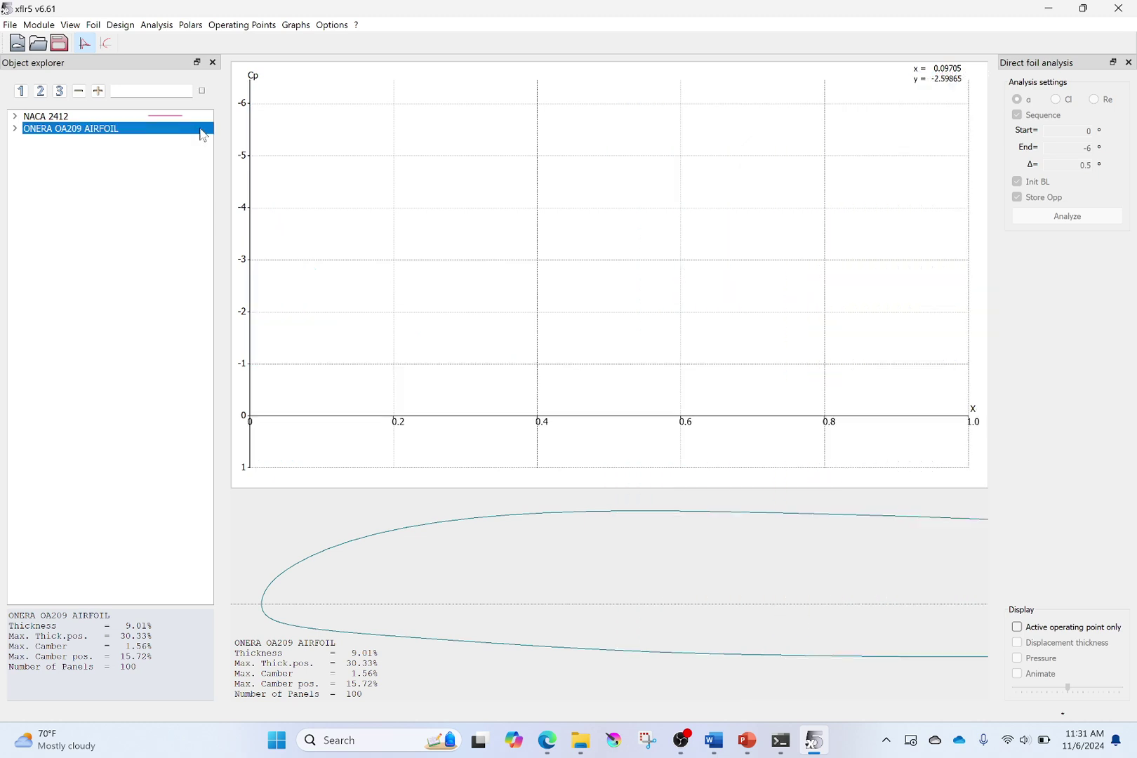
{"action": "left_click", "coordinate": [14, 129]}
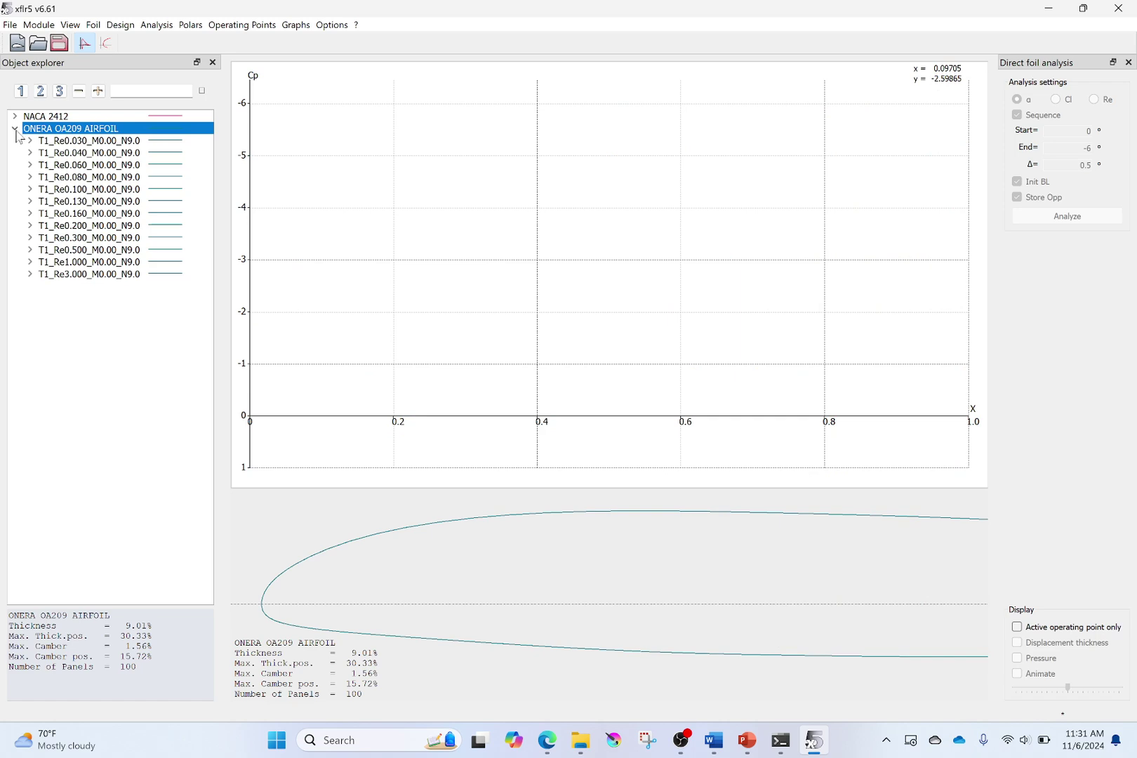
{"action": "left_click", "coordinate": [126, 143]}
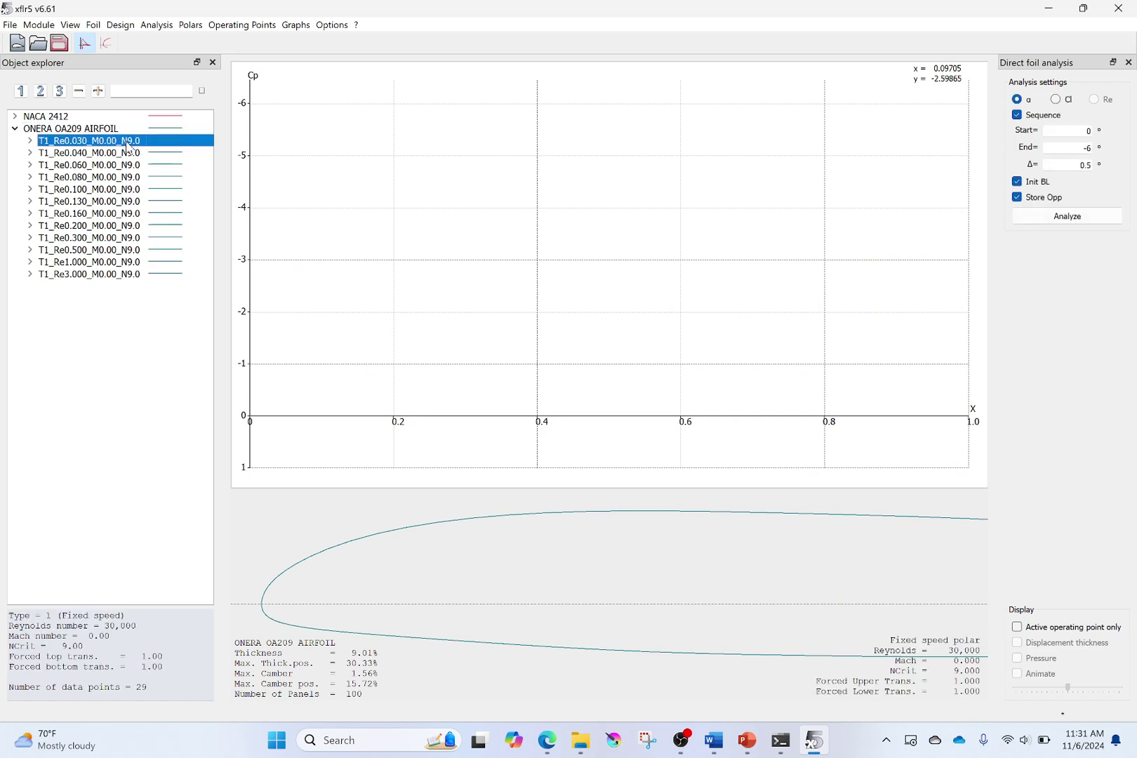
{"action": "left_click", "coordinate": [30, 141]}
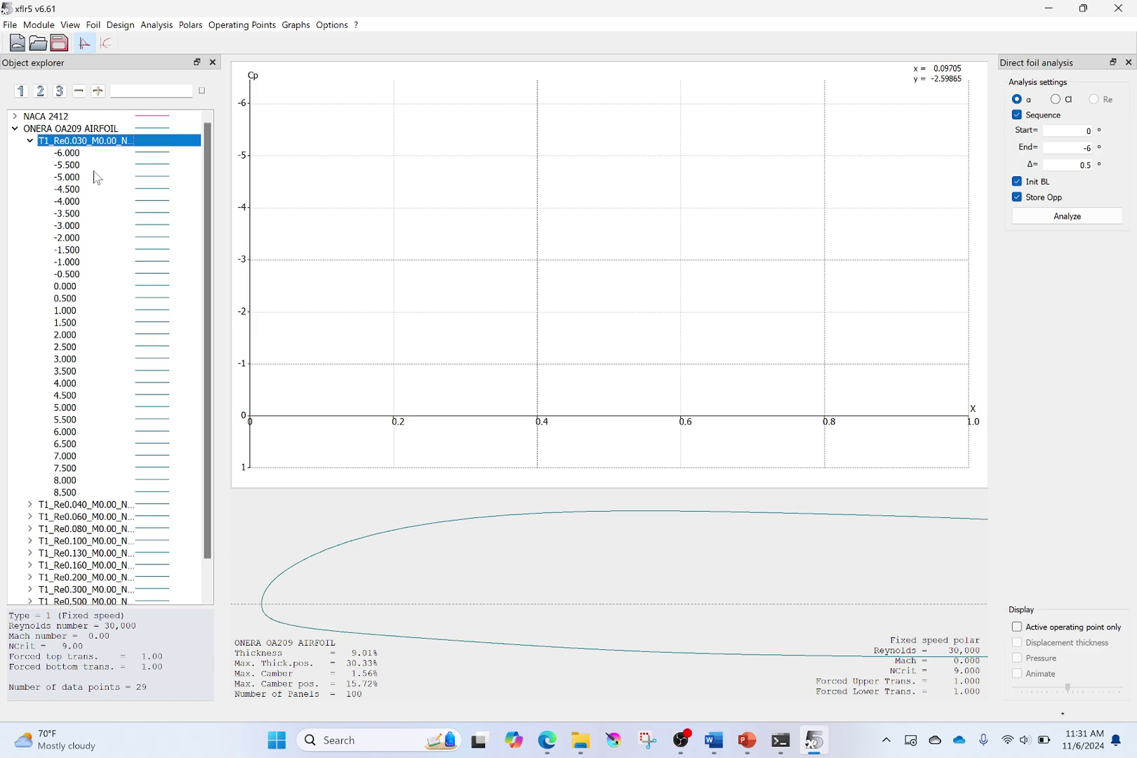
{"action": "left_click", "coordinate": [67, 493]}
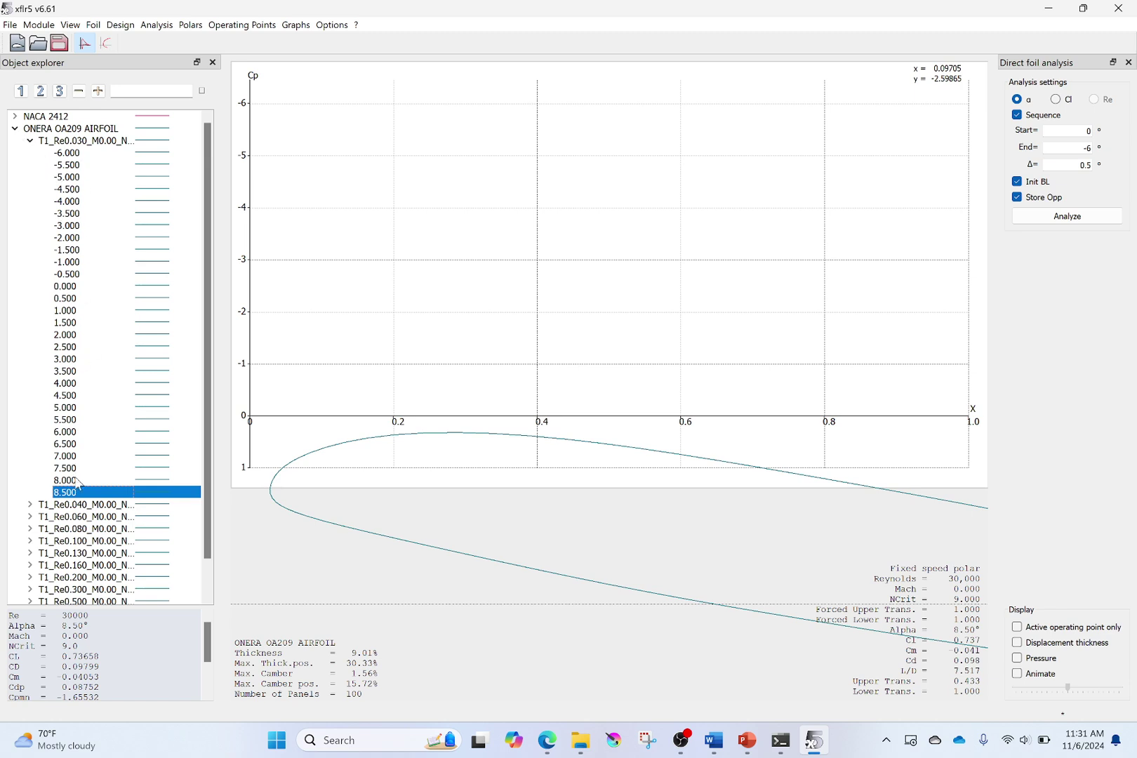
Browse the T1_Re3.000 polar's operating points, then re-list the Re 30,000 polar's points.
{"action": "left_click", "coordinate": [30, 140]}
{"action": "left_click", "coordinate": [30, 274]}
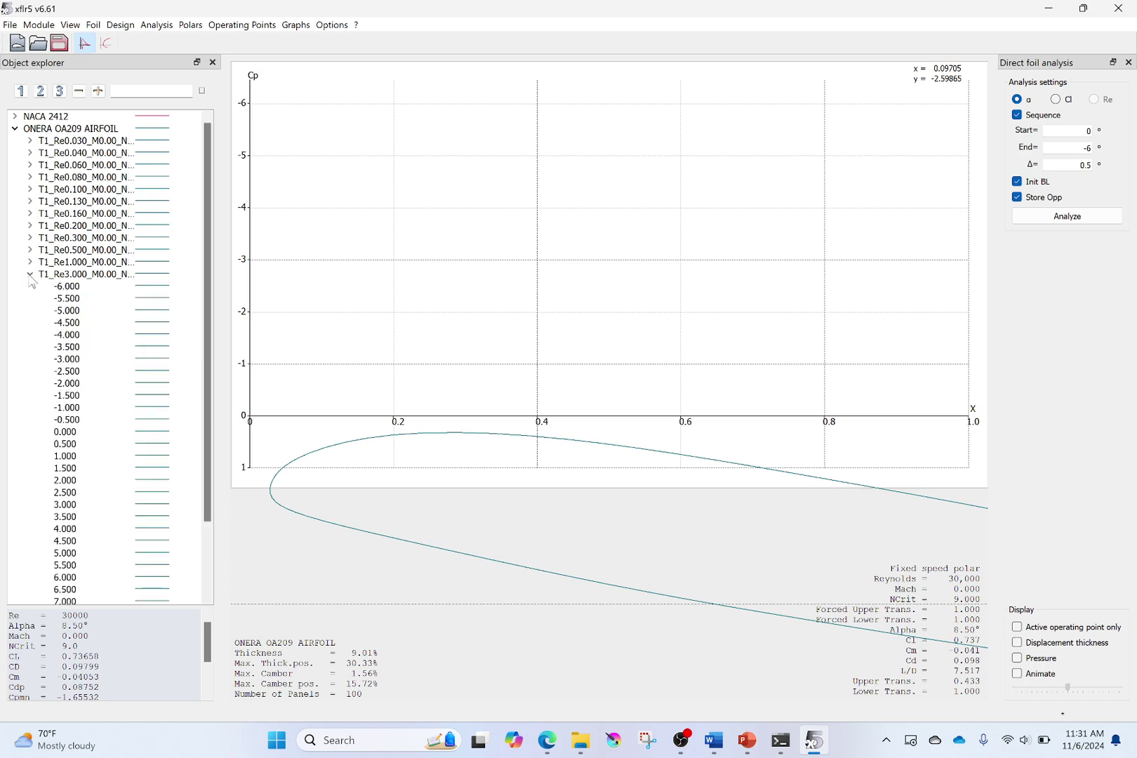
{"action": "scroll", "coordinate": [51, 302], "scroll_direction": "down", "scroll_amount": 3}
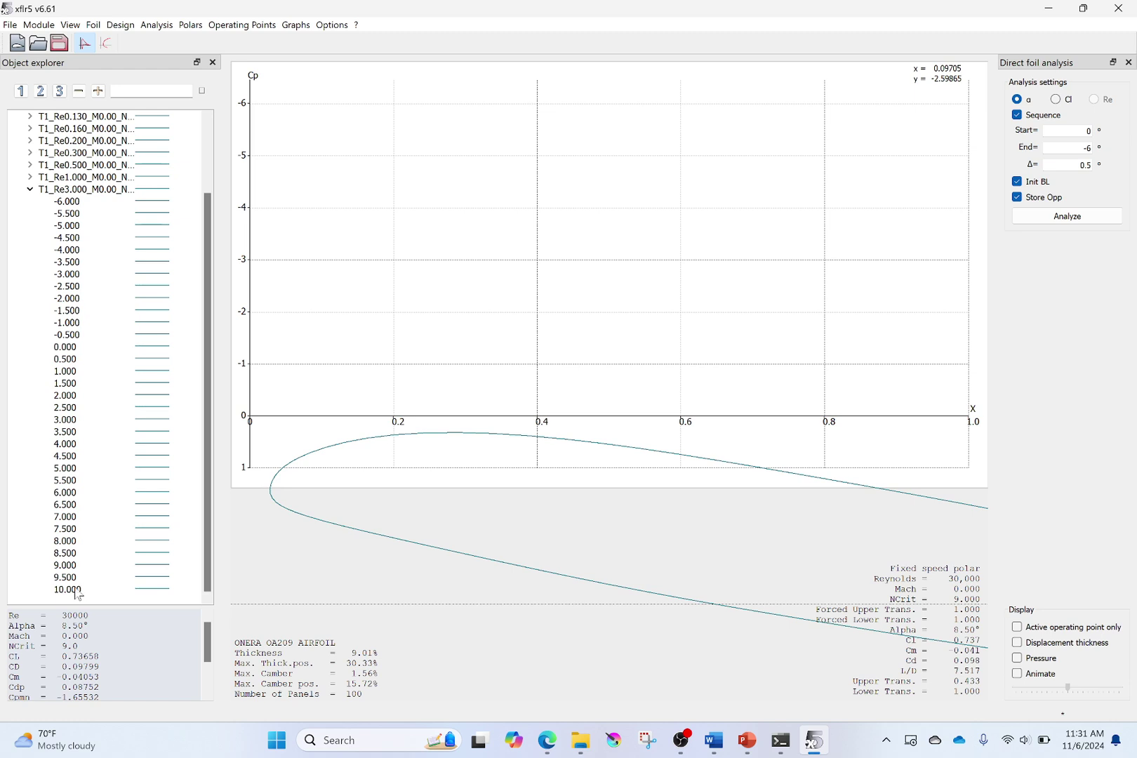
{"action": "scroll", "coordinate": [104, 547], "scroll_direction": "up", "scroll_amount": 2}
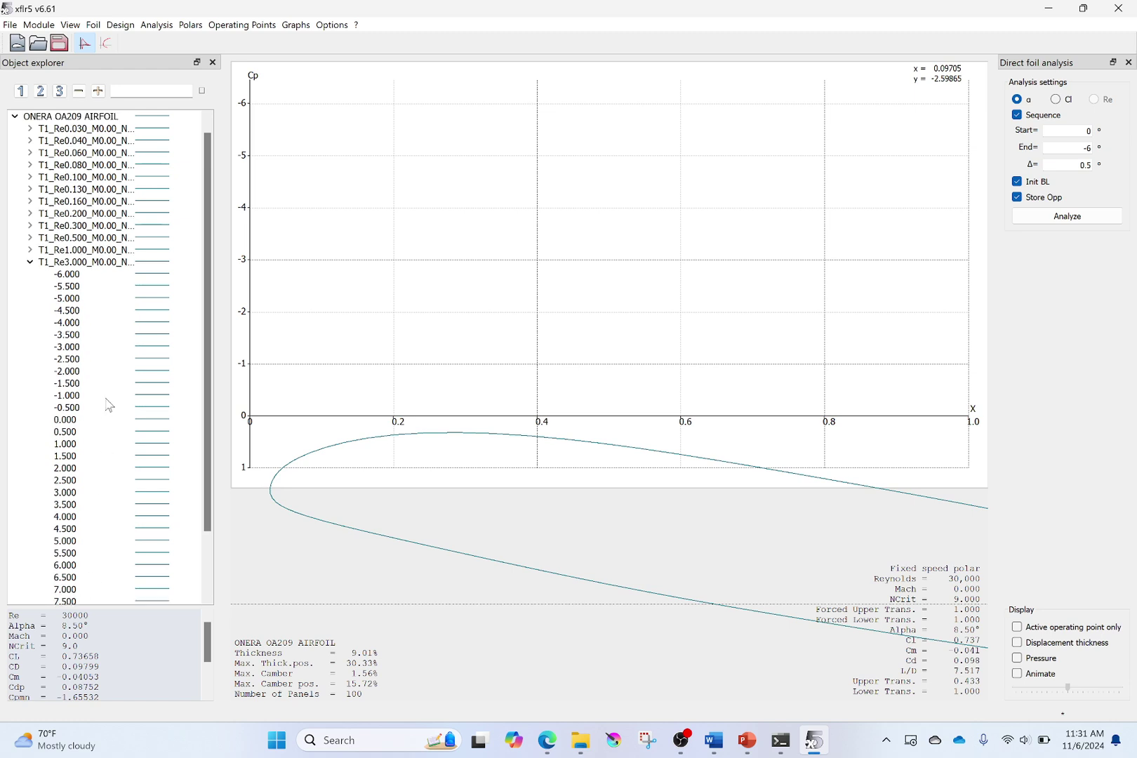
{"action": "scroll", "coordinate": [109, 405], "scroll_direction": "up", "scroll_amount": 1}
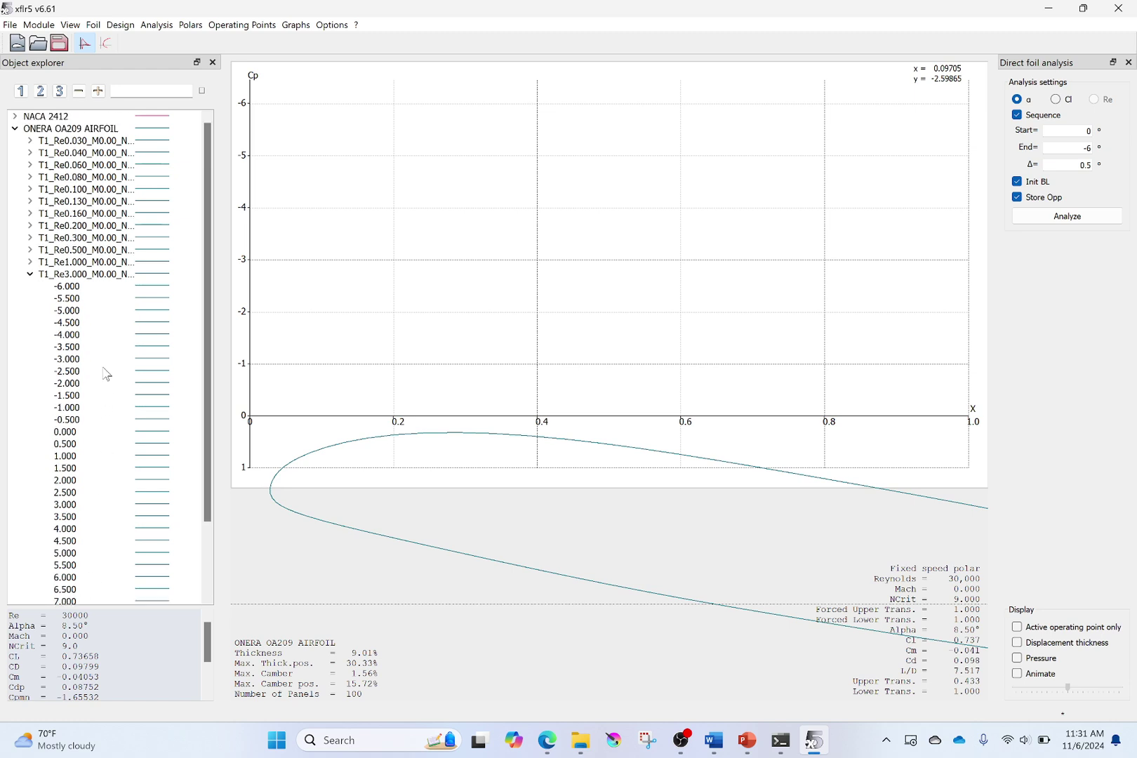
{"action": "left_click", "coordinate": [30, 142]}
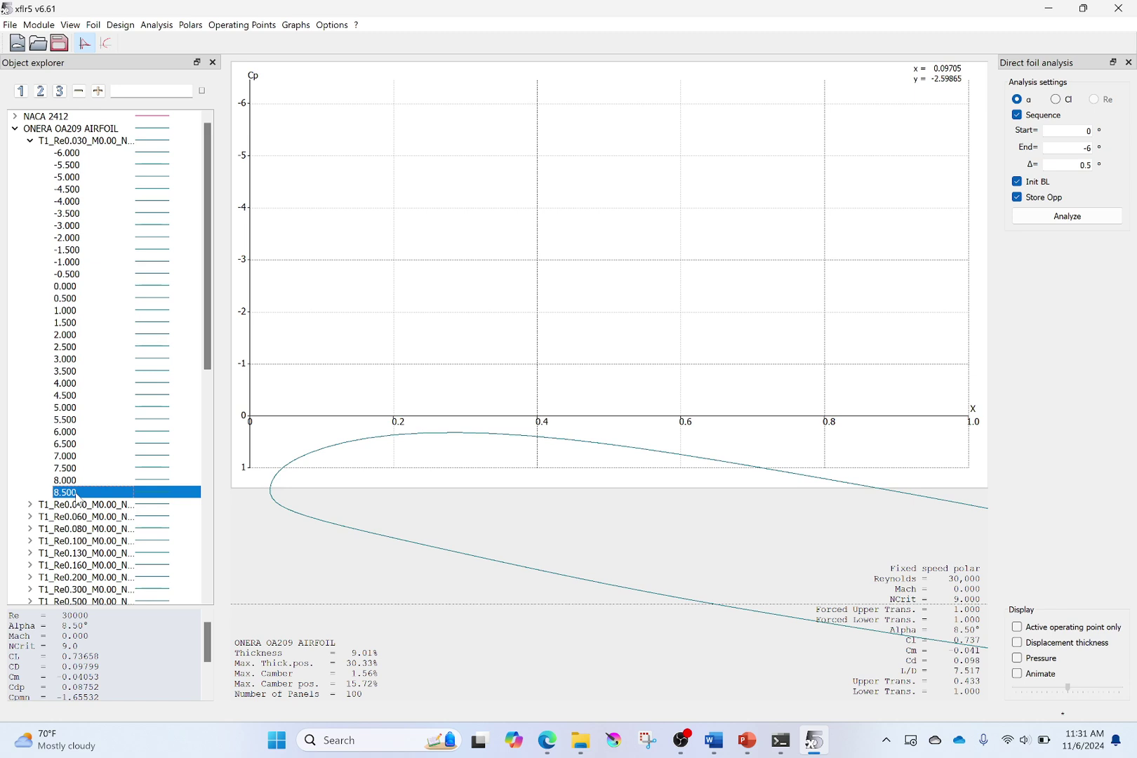
{"action": "left_click", "coordinate": [33, 141]}
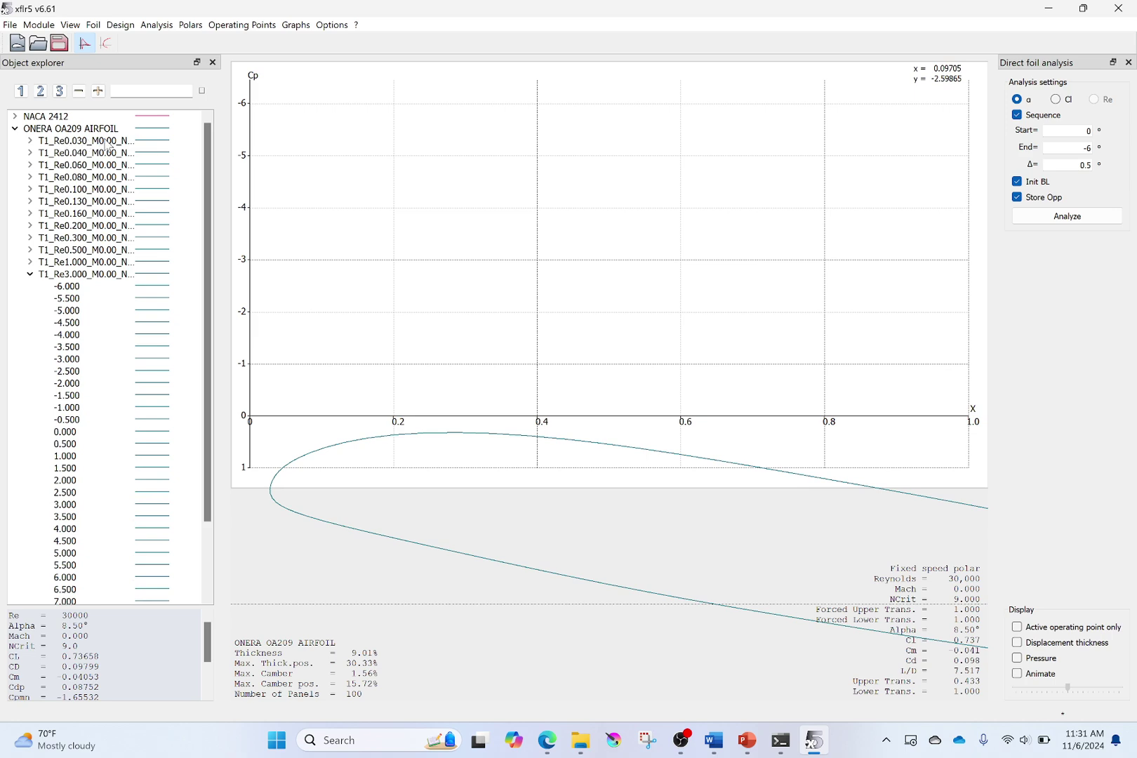
{"action": "left_click", "coordinate": [30, 141]}
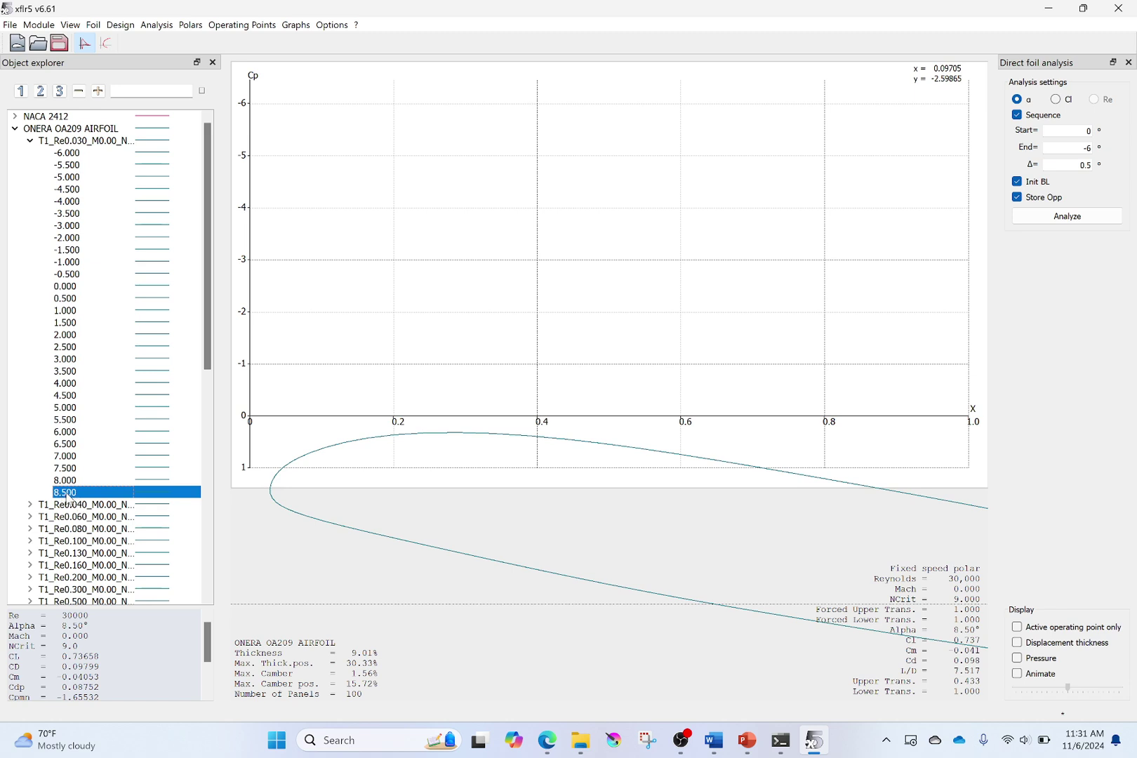
Batch-analyze ONERA OA209 for alpha 0 to 10° with a 0.250° increment.
{"action": "left_click", "coordinate": [163, 26]}
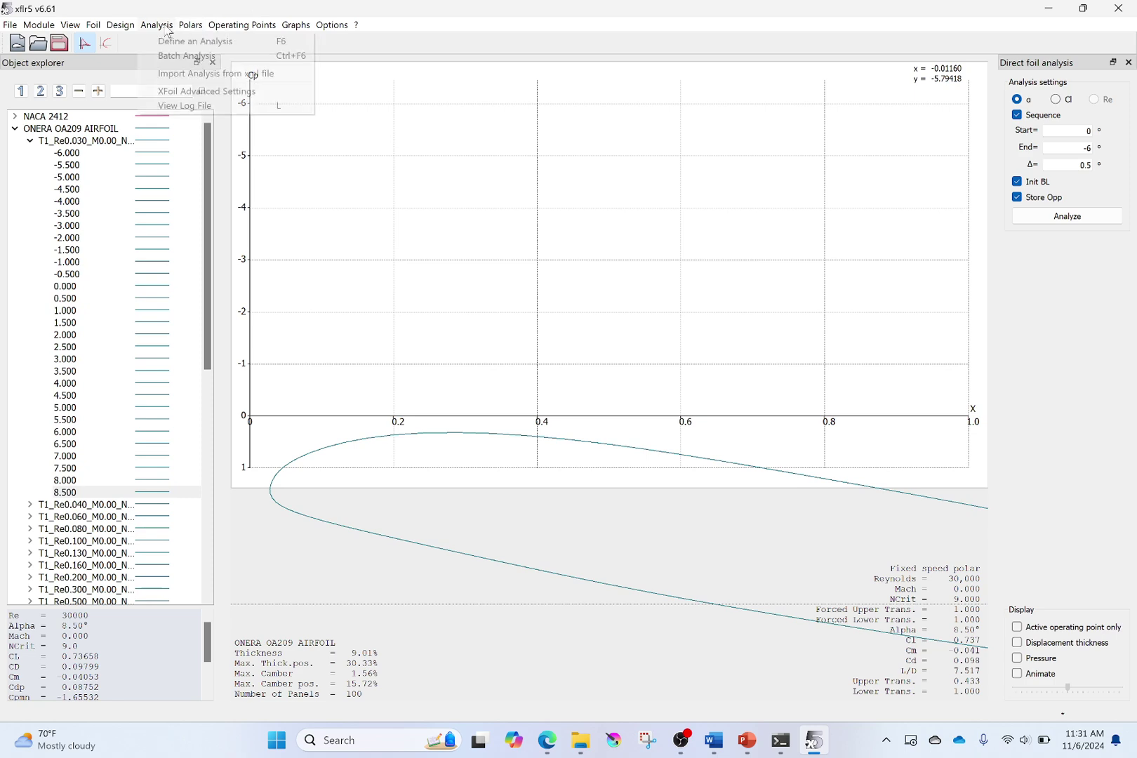
{"action": "left_click", "coordinate": [164, 26]}
{"action": "left_click", "coordinate": [163, 26]}
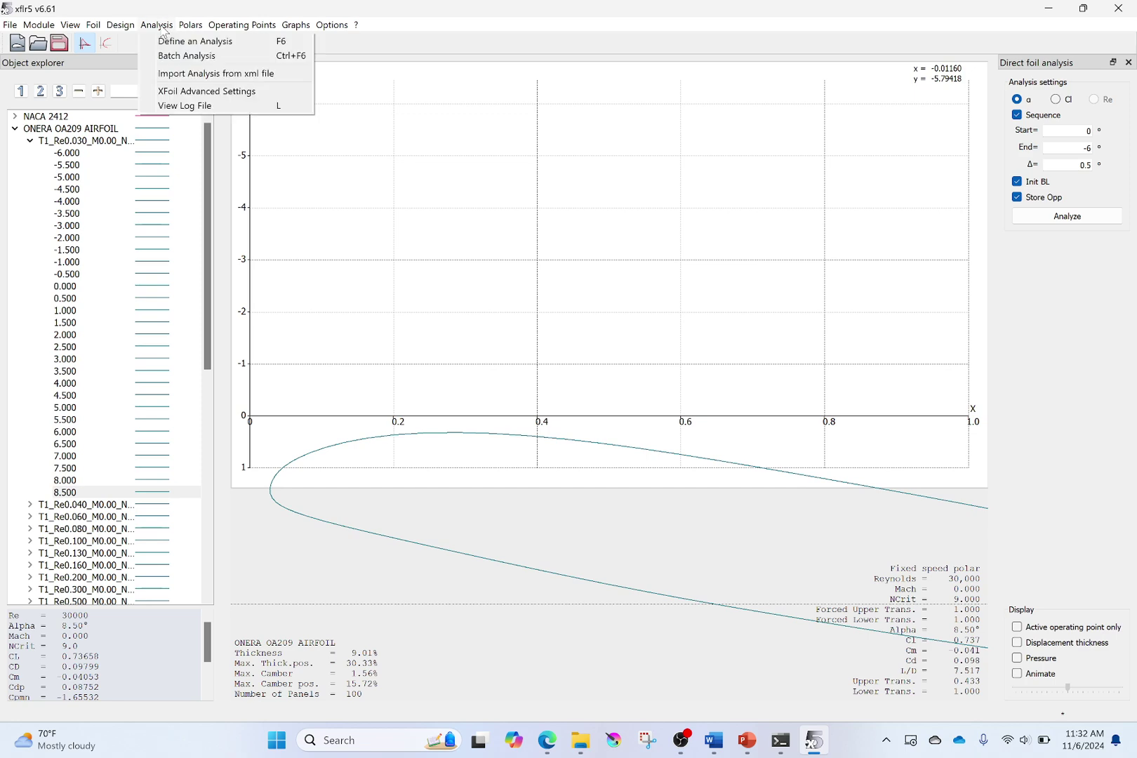
{"action": "left_click", "coordinate": [186, 56]}
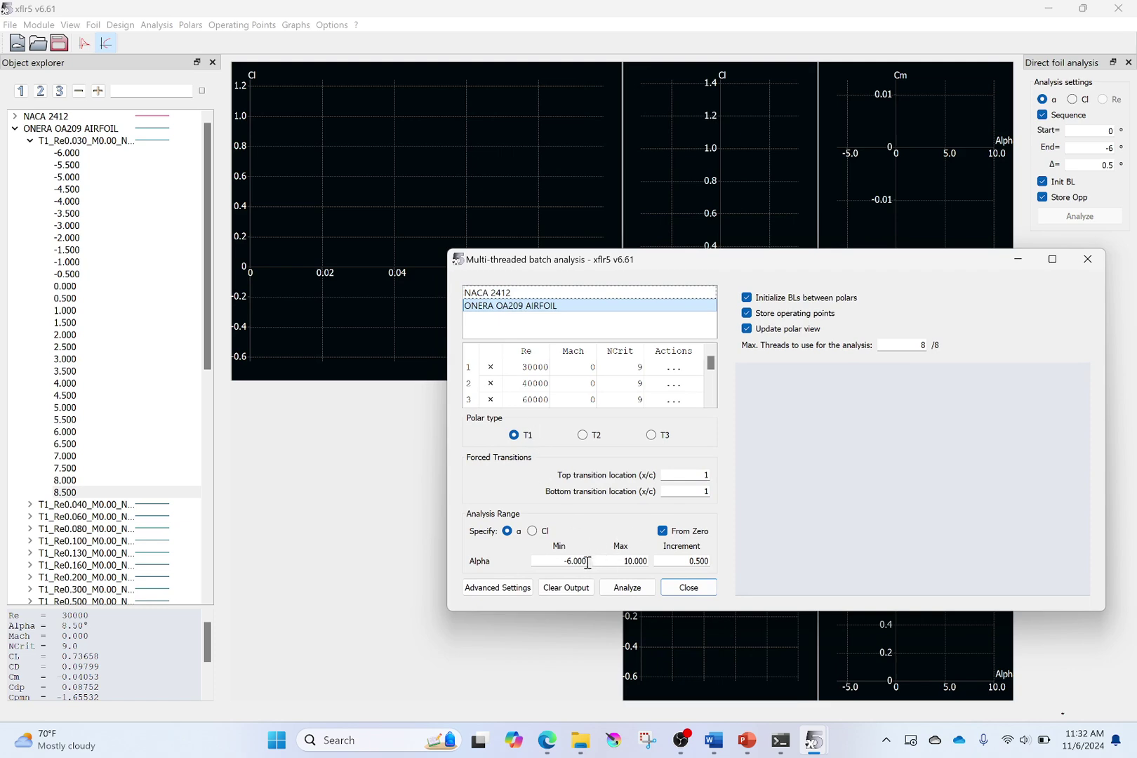
{"action": "left_click_drag", "start_coordinate": [588, 563], "coordinate": [560, 561]}
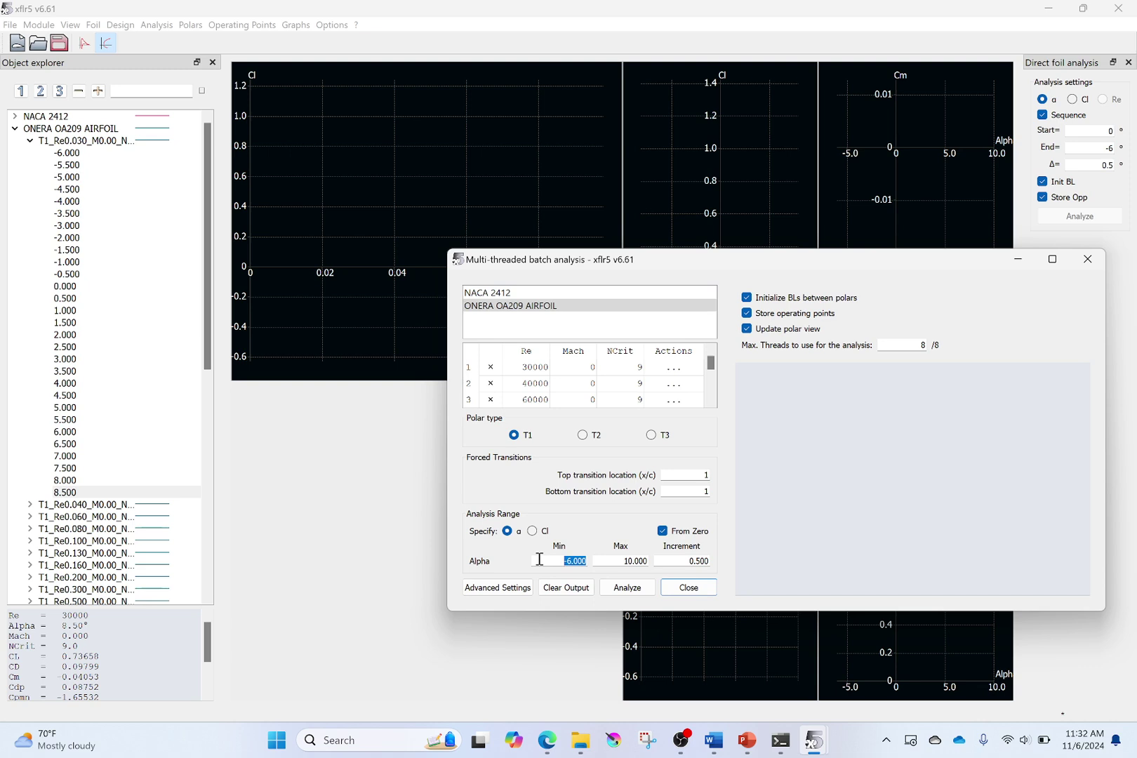
{"action": "type", "text": "0"}
{"action": "double_click", "coordinate": [704, 562]}
{"action": "type", "text": "0.250"}
{"action": "left_click", "coordinate": [631, 588]}
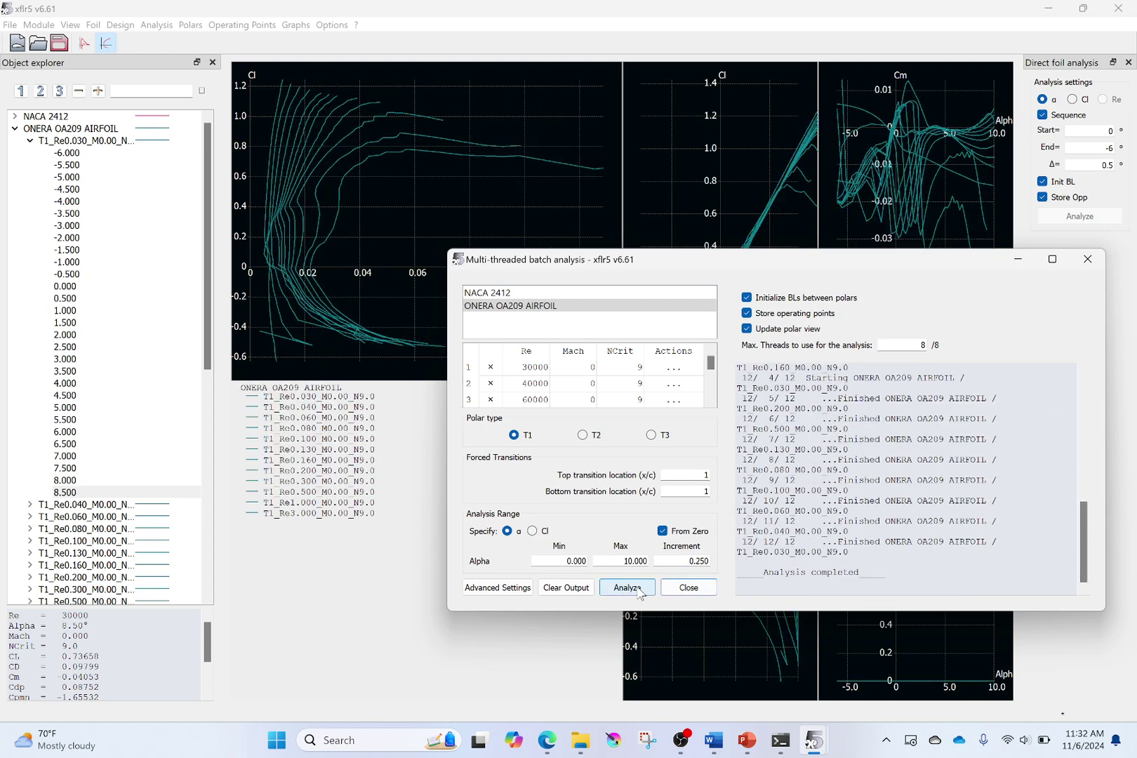
{"action": "left_click", "coordinate": [686, 587]}
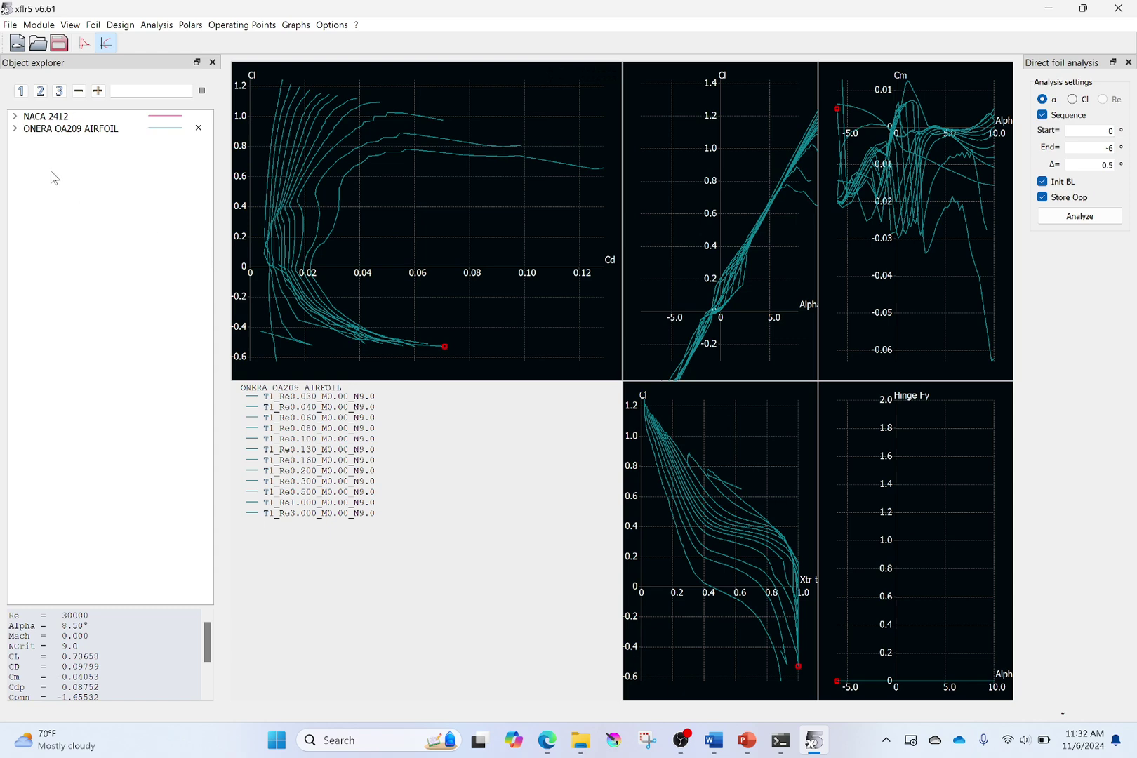
Check the Re 30,000 polar's 10° operating point (CL 0.65497), then collapse its list.
{"action": "left_click", "coordinate": [15, 130]}
{"action": "left_click", "coordinate": [30, 140]}
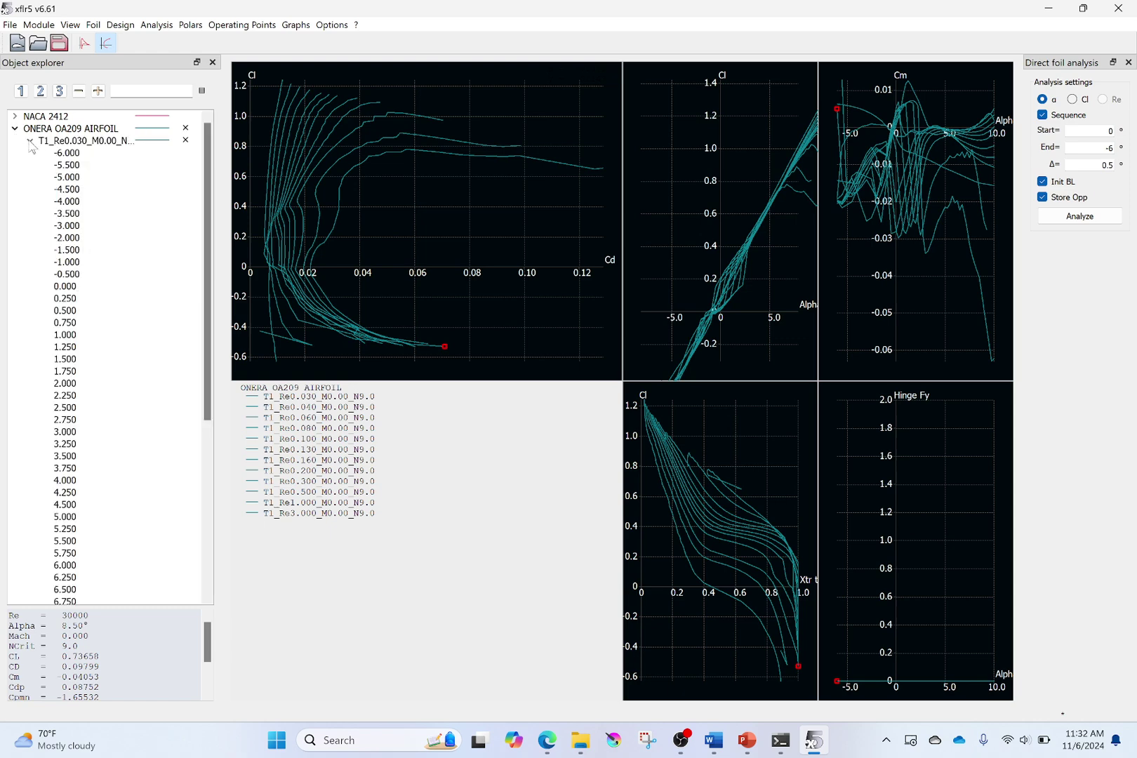
{"action": "scroll", "coordinate": [88, 301], "scroll_direction": "down", "scroll_amount": 2}
{"action": "scroll", "coordinate": [88, 300], "scroll_direction": "down", "scroll_amount": 3}
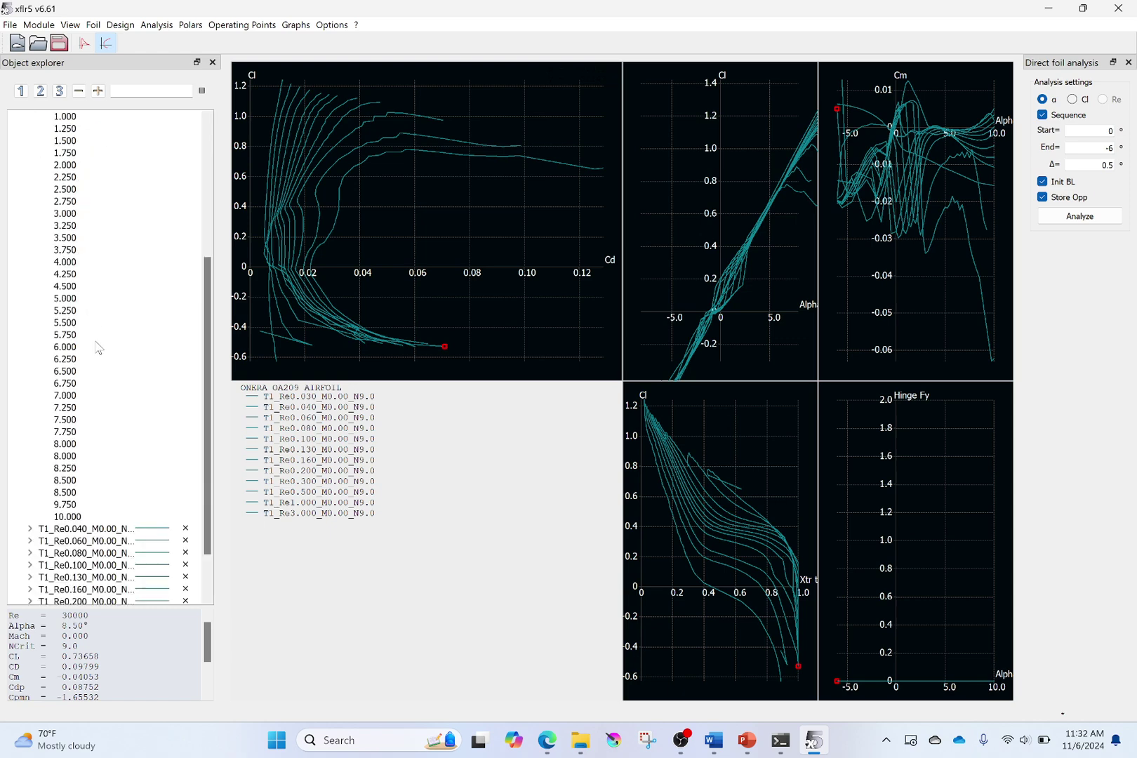
{"action": "left_click", "coordinate": [71, 517]}
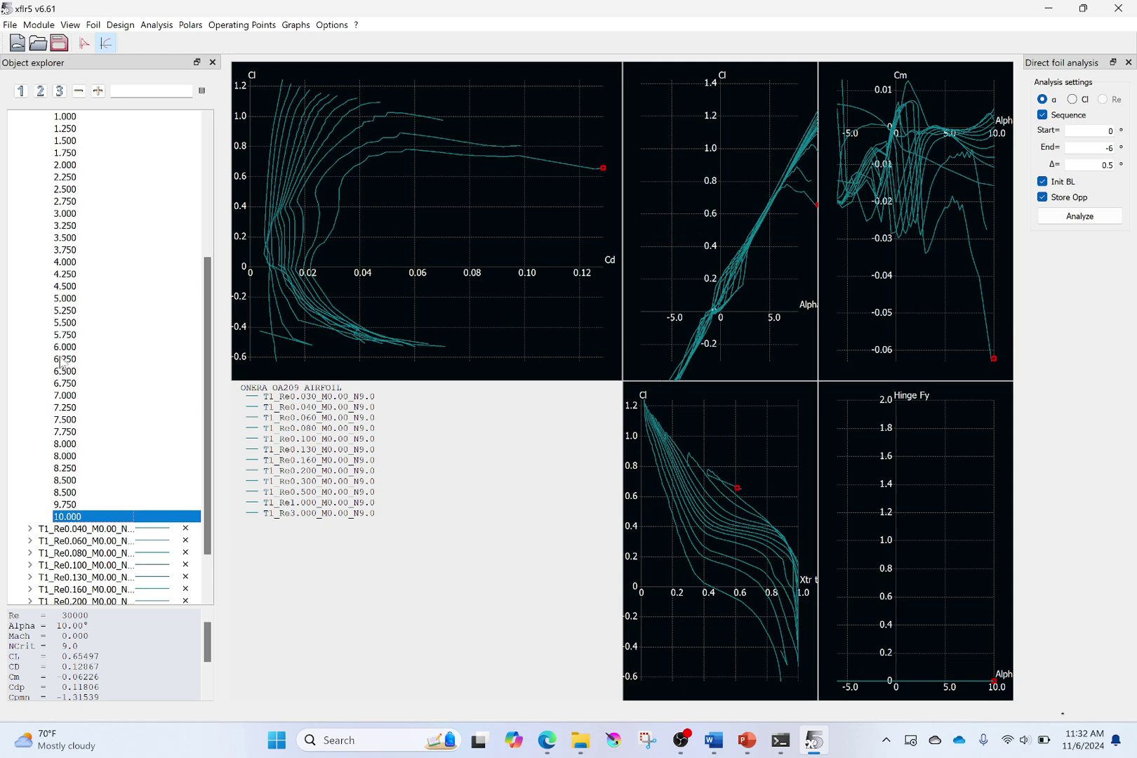
{"action": "scroll", "coordinate": [72, 451], "scroll_direction": "up", "scroll_amount": 5}
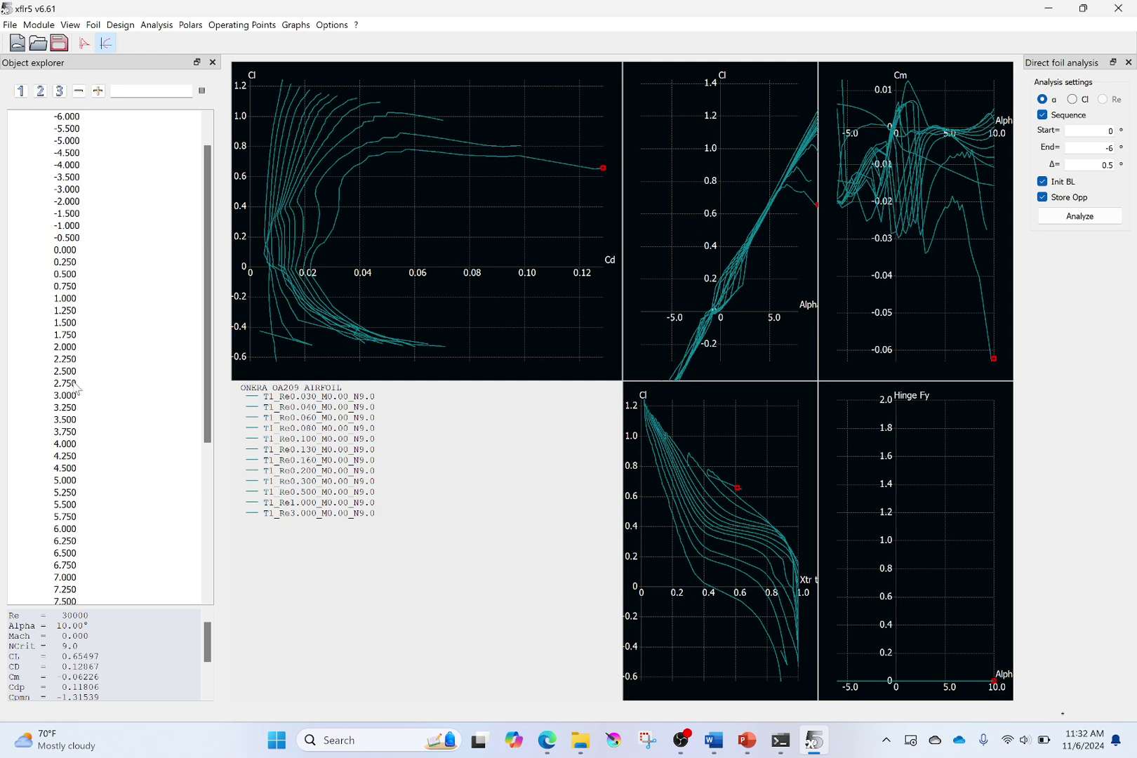
{"action": "scroll", "coordinate": [73, 421], "scroll_direction": "down", "scroll_amount": 5}
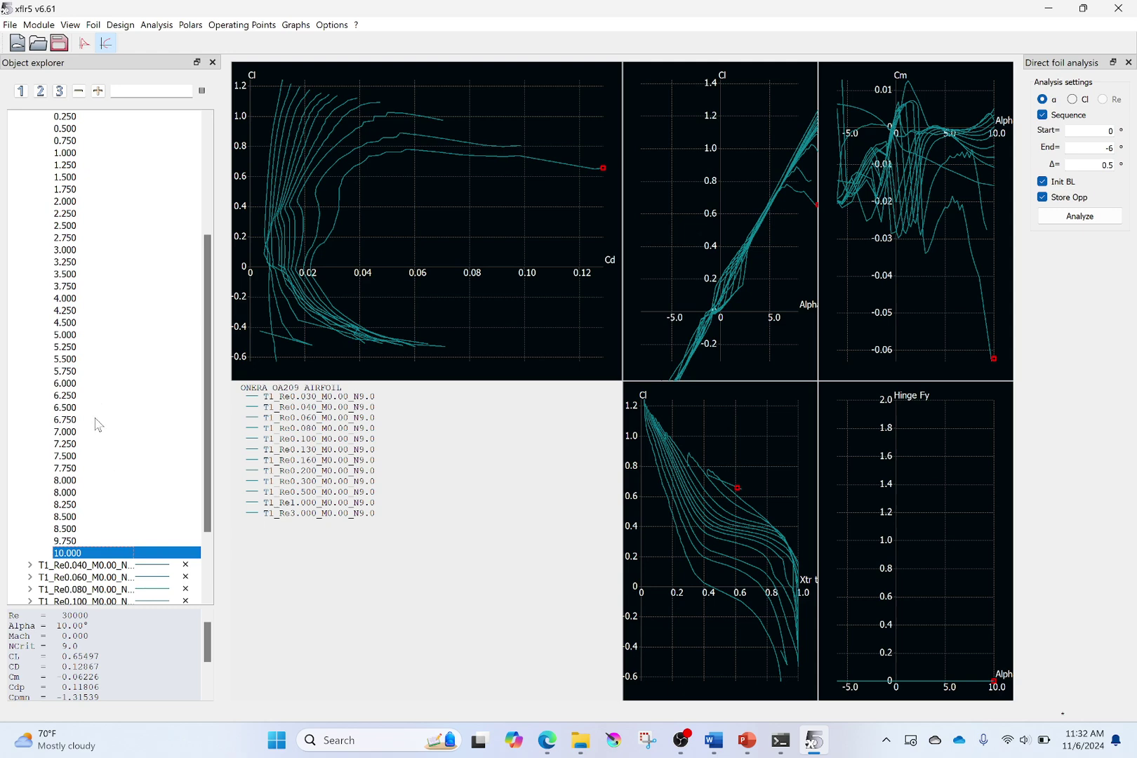
{"action": "scroll", "coordinate": [98, 426], "scroll_direction": "up", "scroll_amount": 5}
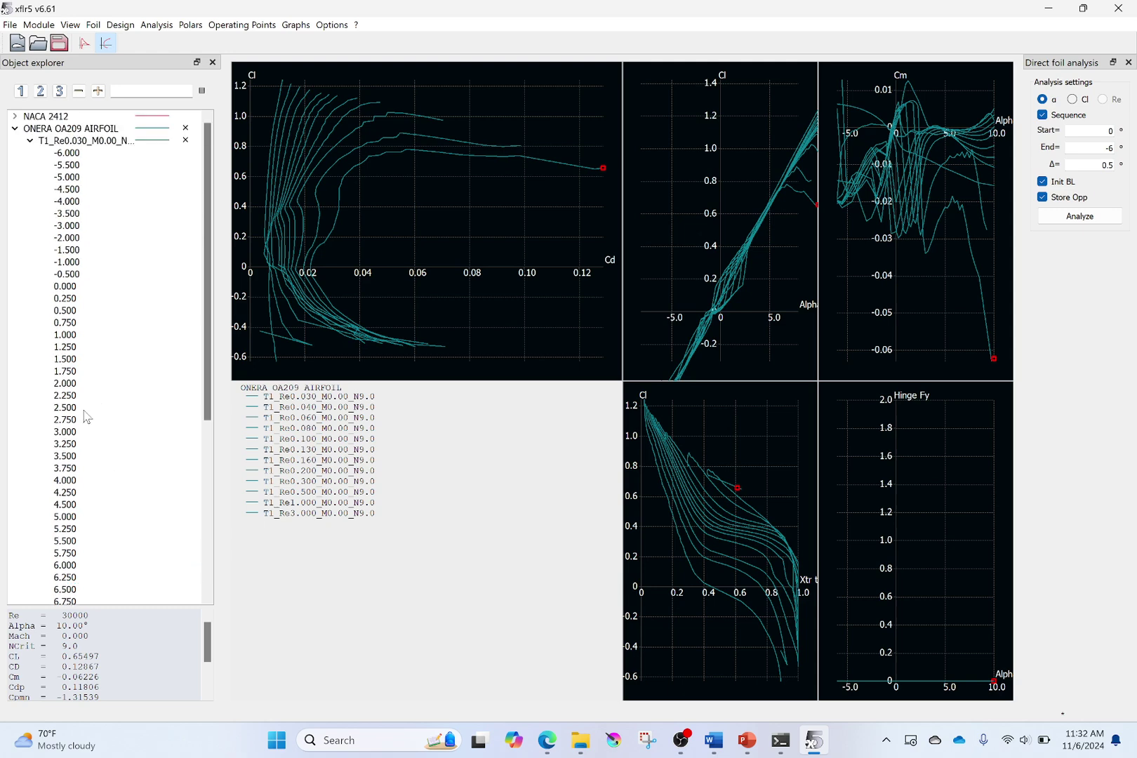
{"action": "left_click", "coordinate": [30, 141]}
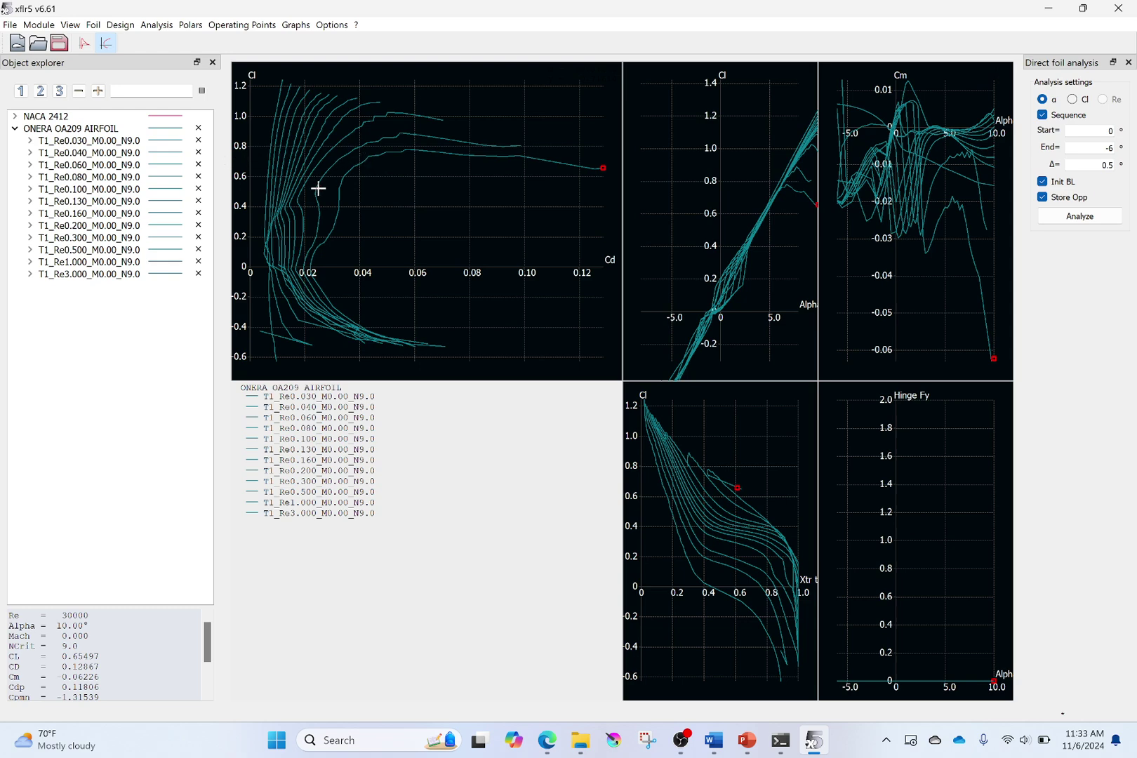
Colour the T1_Re3.000_M0.00_N9.0 polar magenta, then briefly expand and collapse the Re 30,000 points.
{"action": "right_click", "coordinate": [161, 278]}
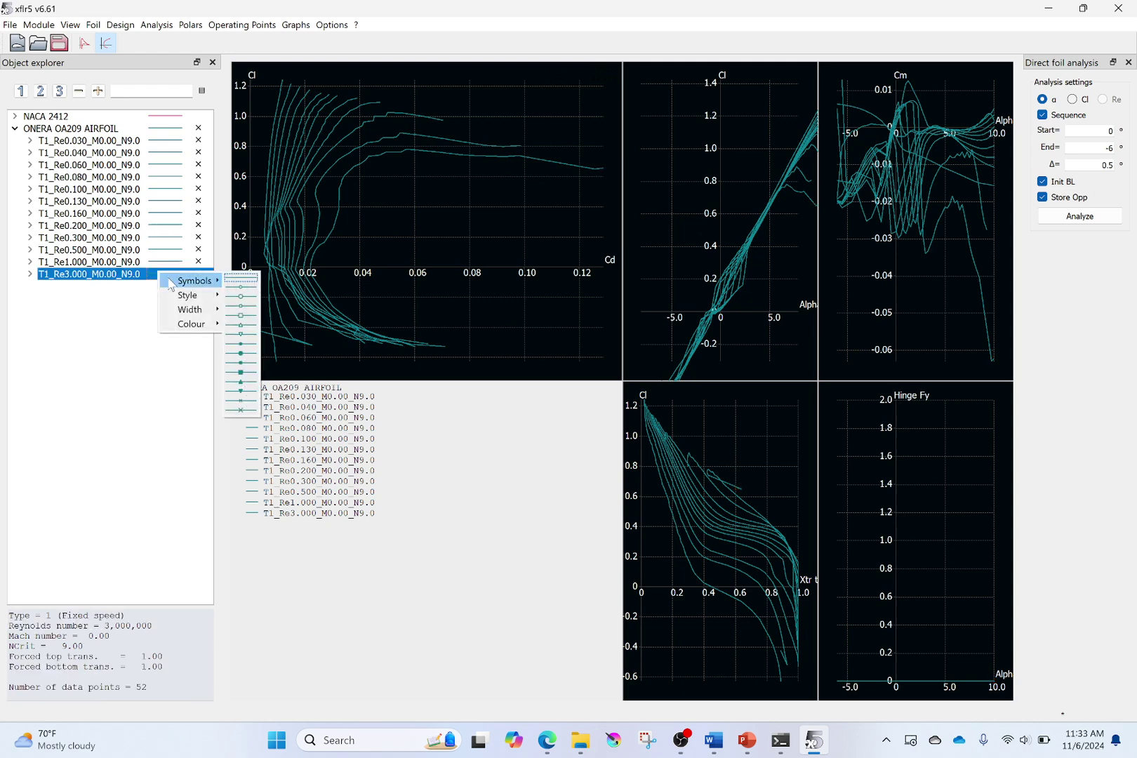
{"action": "mouse_move", "coordinate": [177, 302]}
{"action": "mouse_move", "coordinate": [200, 324]}
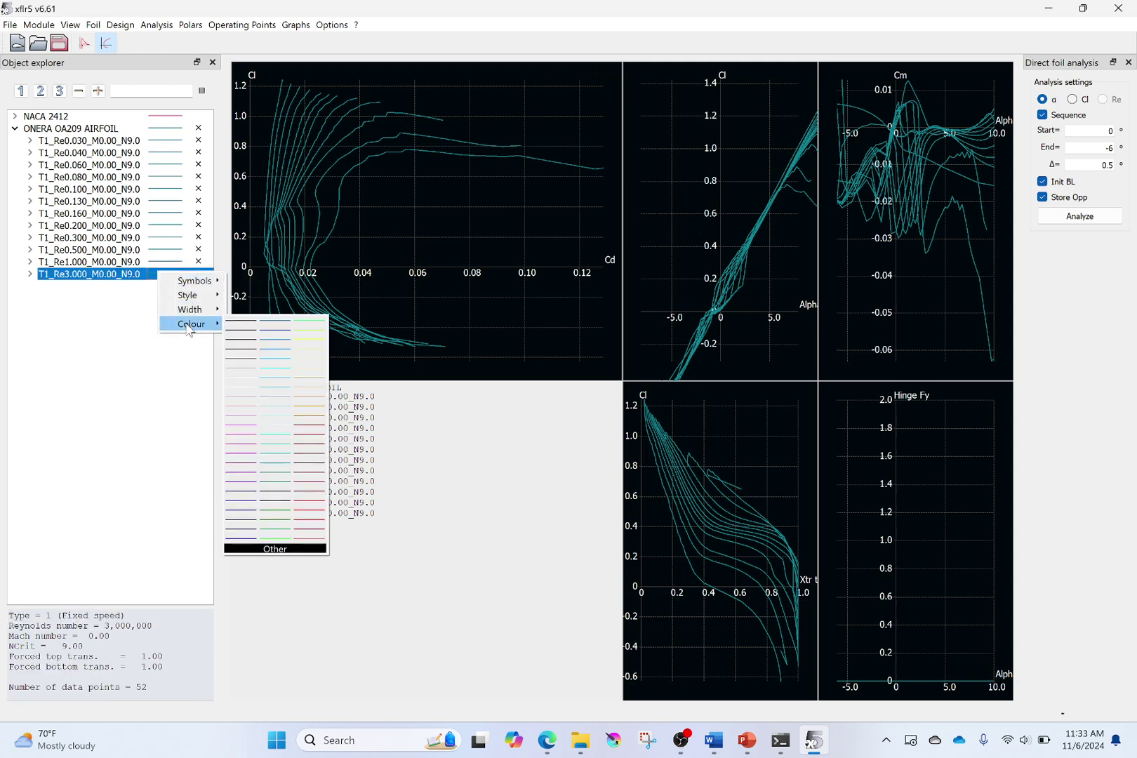
{"action": "left_click", "coordinate": [240, 455]}
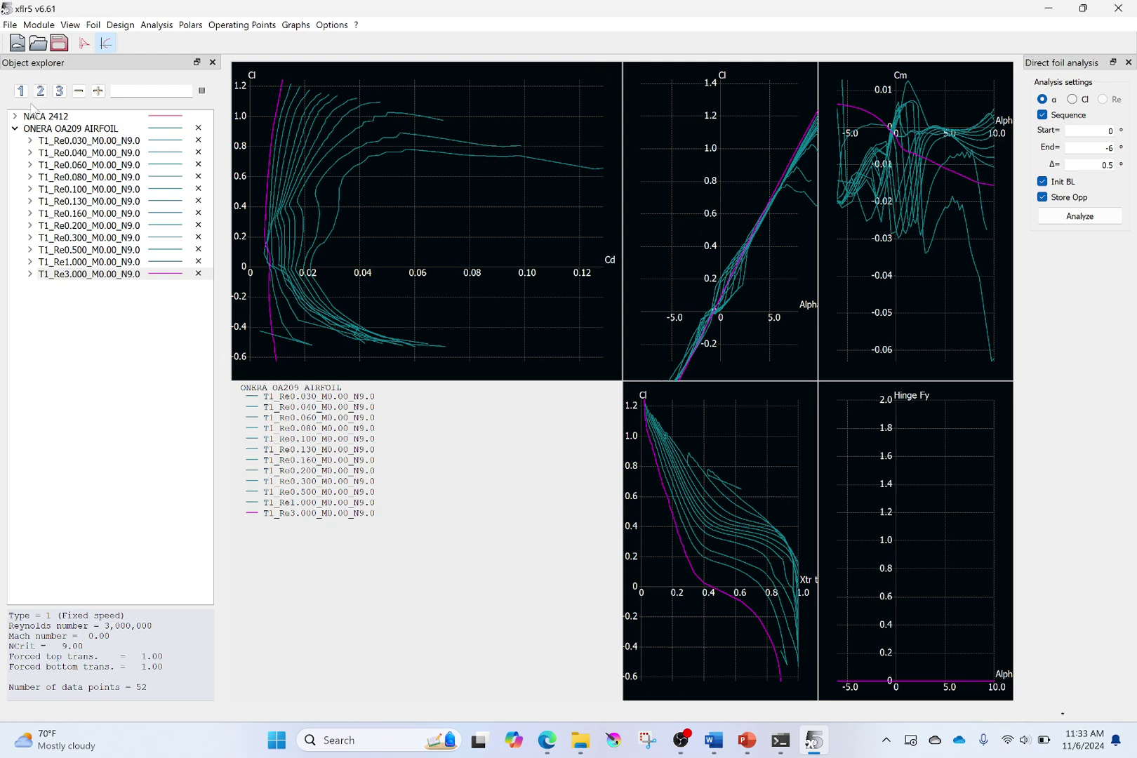
{"action": "left_click", "coordinate": [31, 141]}
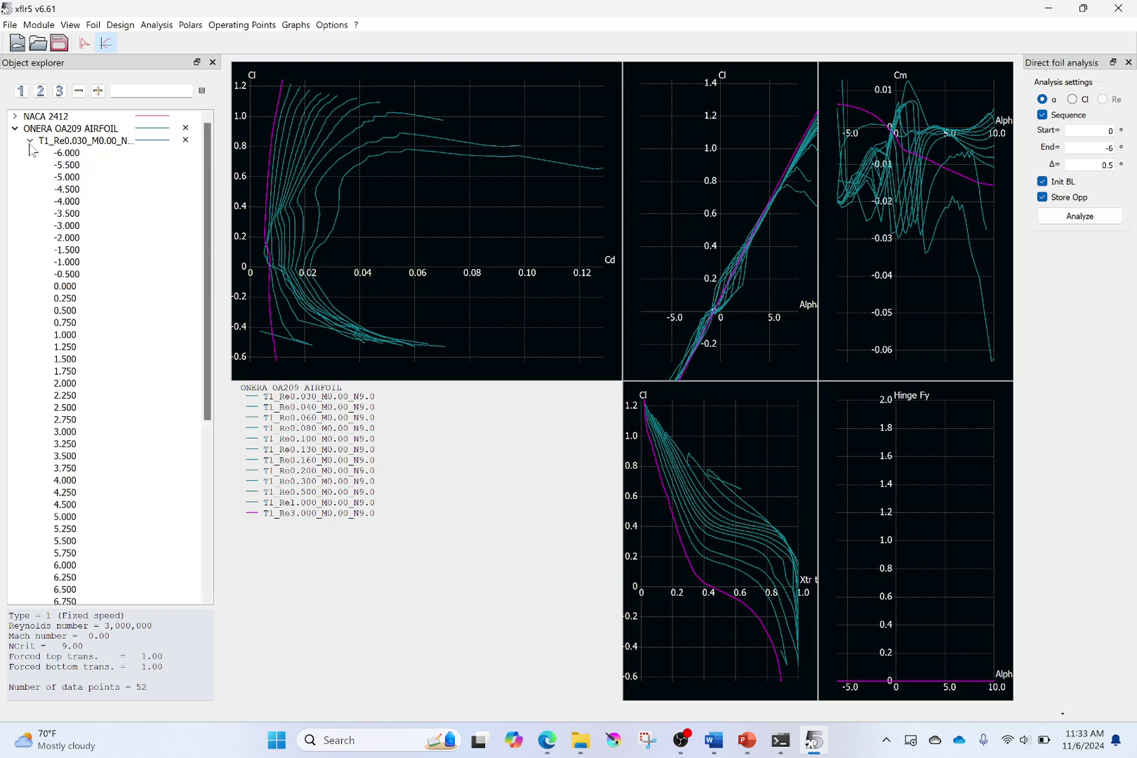
{"action": "left_click", "coordinate": [30, 143]}
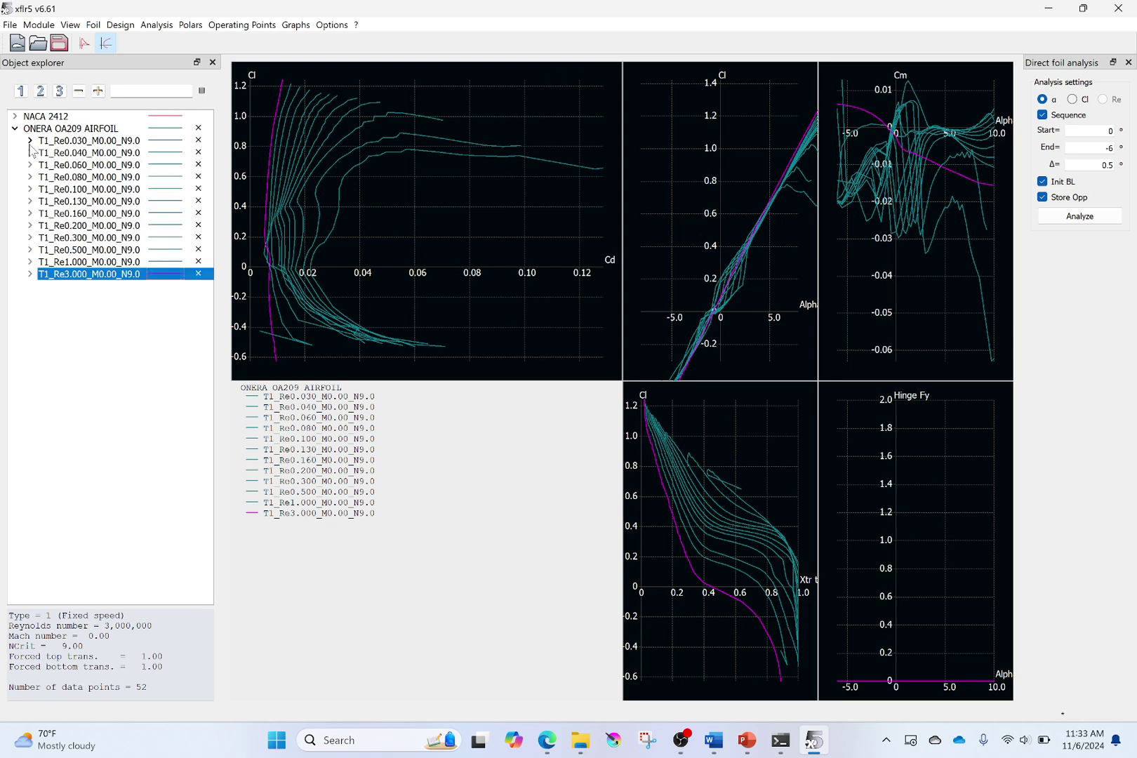